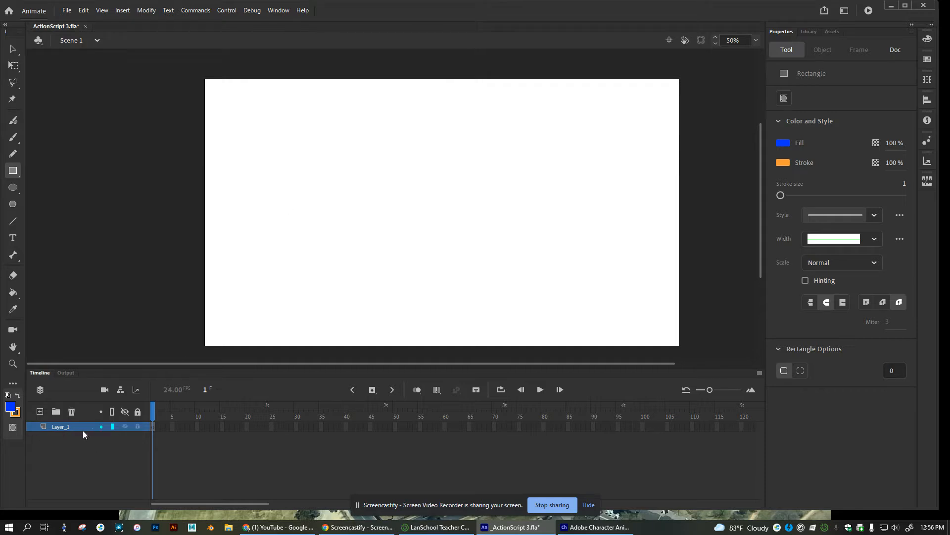
Draw a blue rectangle, then a green-filled circle to its lower right
{"action": "left_click_drag", "start_coordinate": [297, 135], "coordinate": [402, 188]}
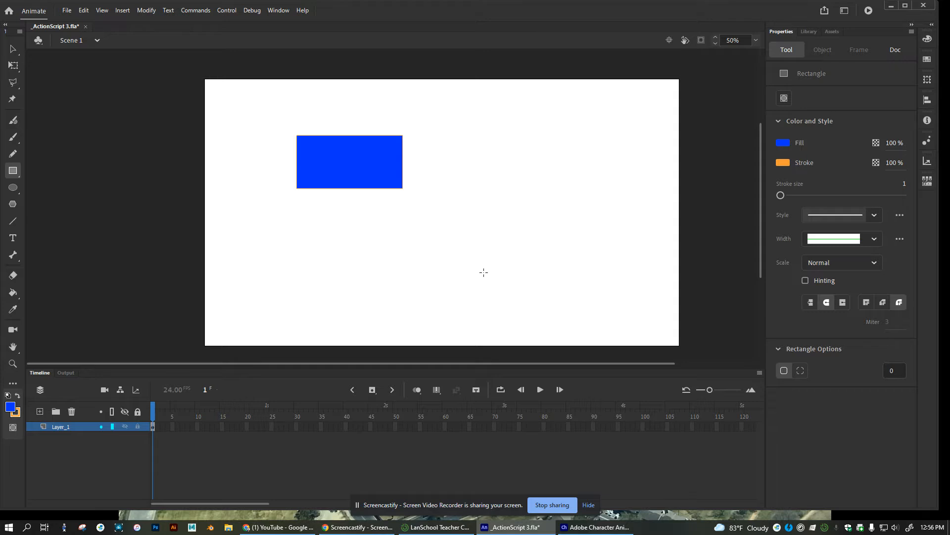
{"action": "left_click", "coordinate": [13, 187]}
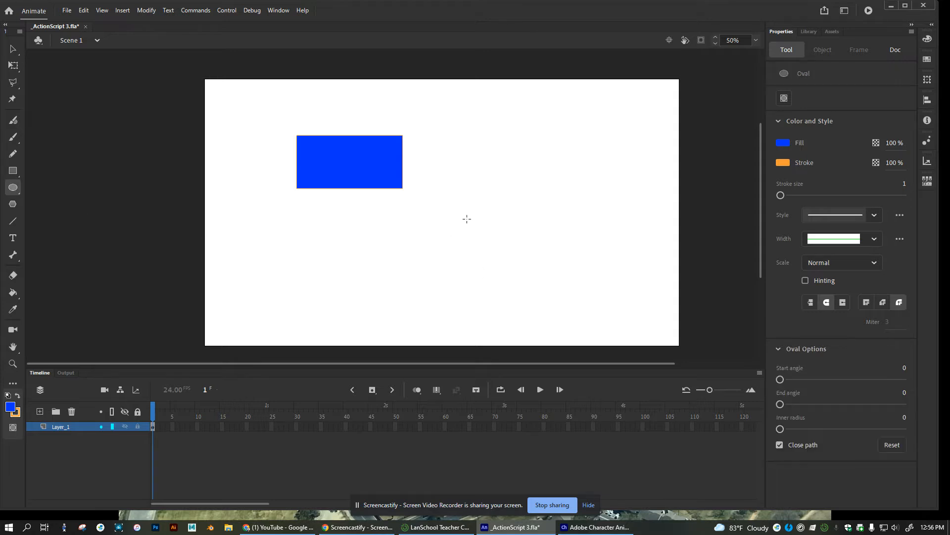
{"action": "left_click", "coordinate": [783, 142]}
{"action": "left_click", "coordinate": [751, 175]}
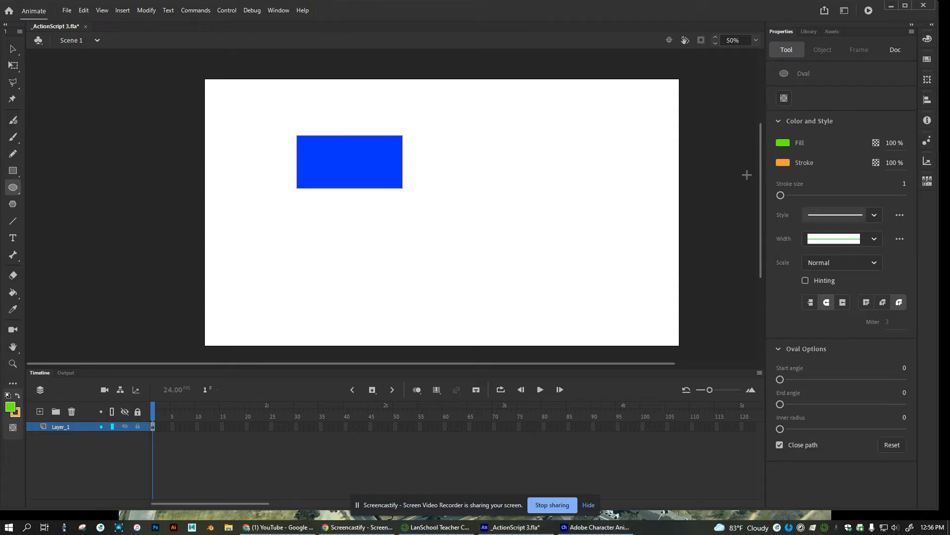
{"action": "left_click_drag", "start_coordinate": [468, 199], "coordinate": [526, 255]}
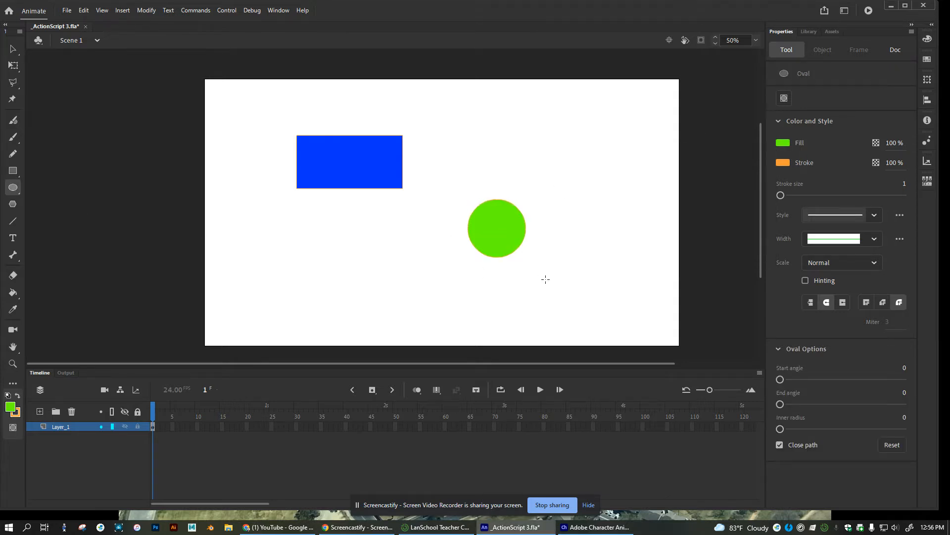
Scale the green circle down to about 86 × 86 px and drag it toward the rectangle's upper-left
{"action": "key", "text": "v"}
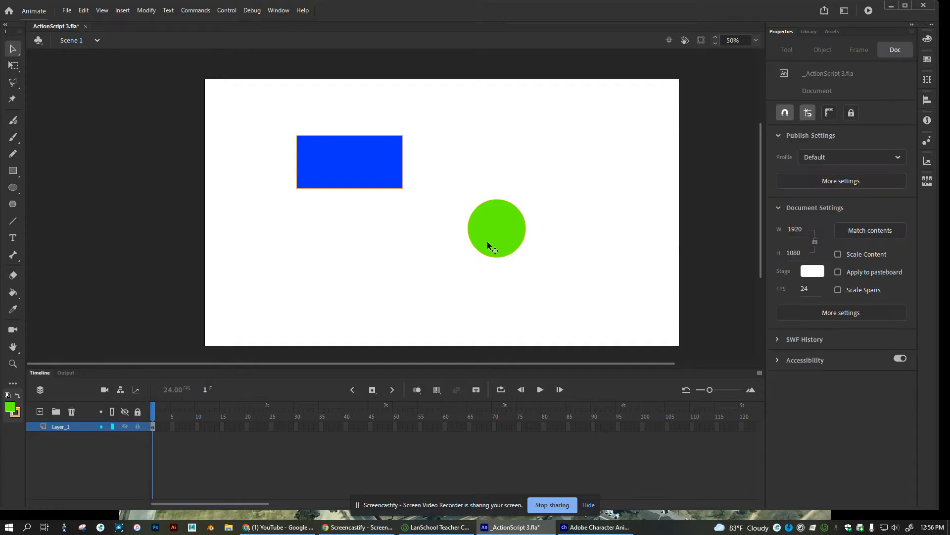
{"action": "left_click", "coordinate": [497, 237]}
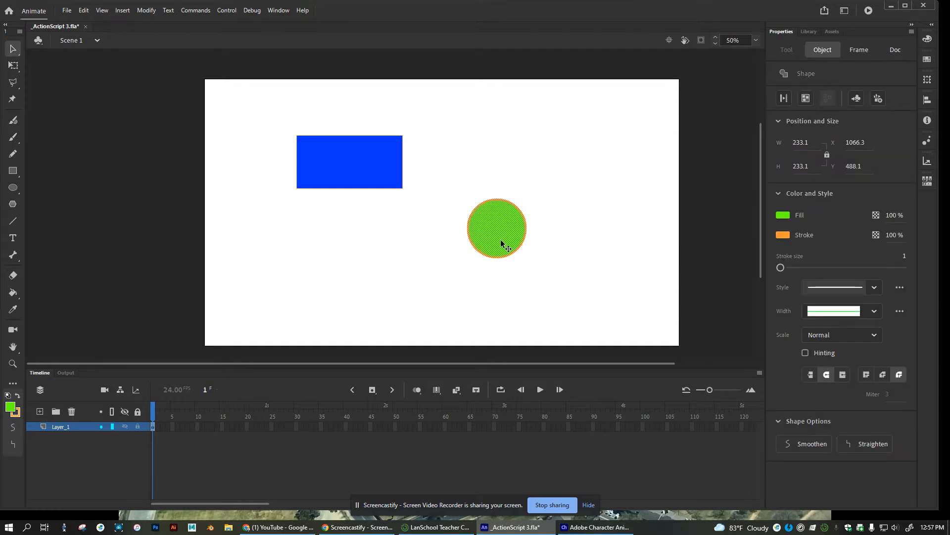
{"action": "left_click_drag", "start_coordinate": [501, 242], "coordinate": [396, 196]}
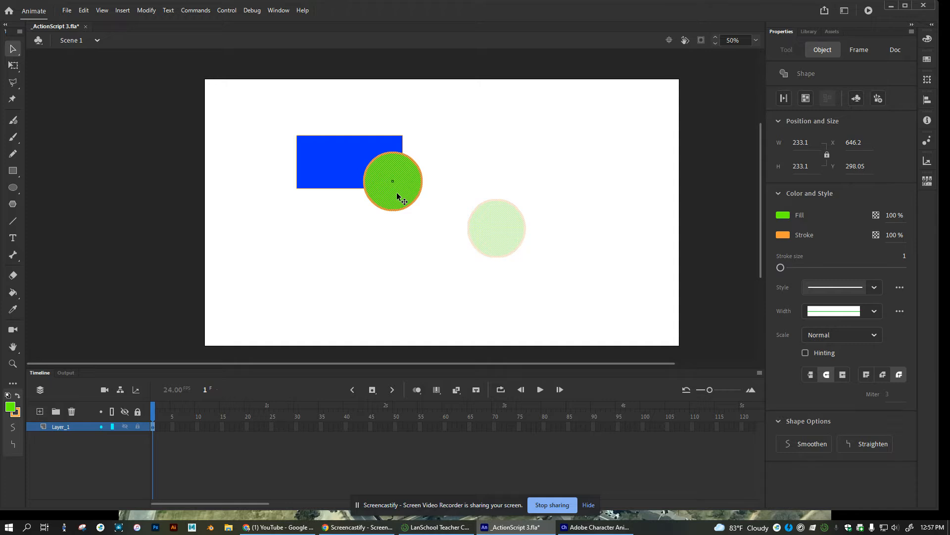
{"action": "left_click_drag", "start_coordinate": [397, 193], "coordinate": [517, 269]}
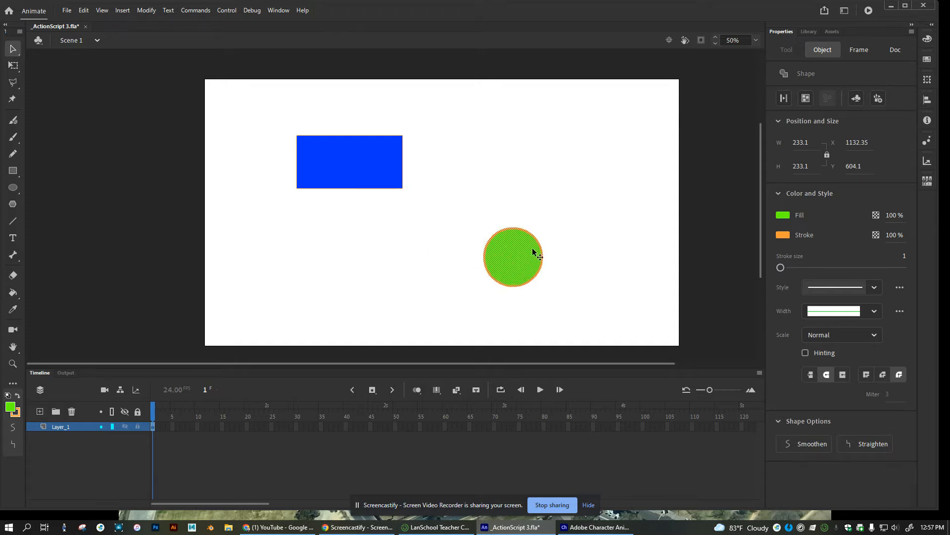
{"action": "key", "text": "q"}
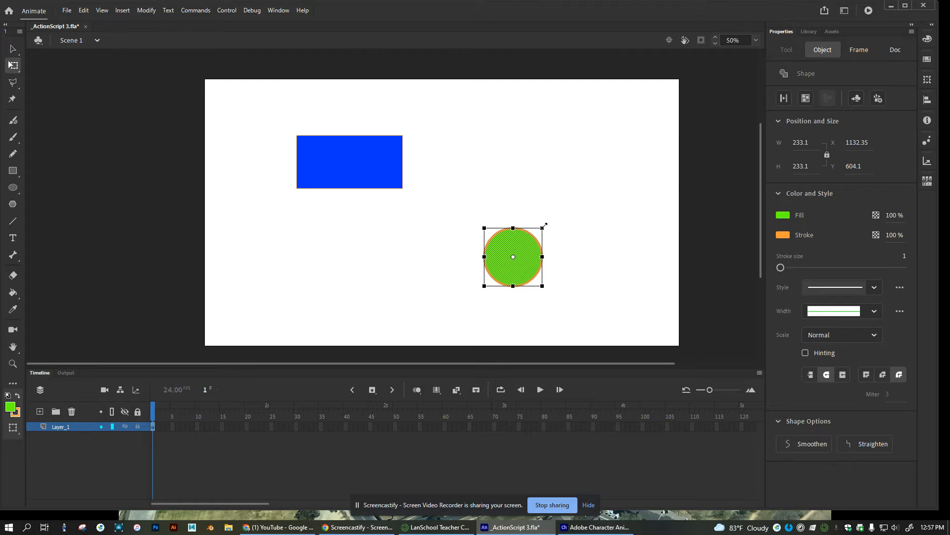
{"action": "left_click_drag", "start_coordinate": [543, 228], "coordinate": [324, 155]}
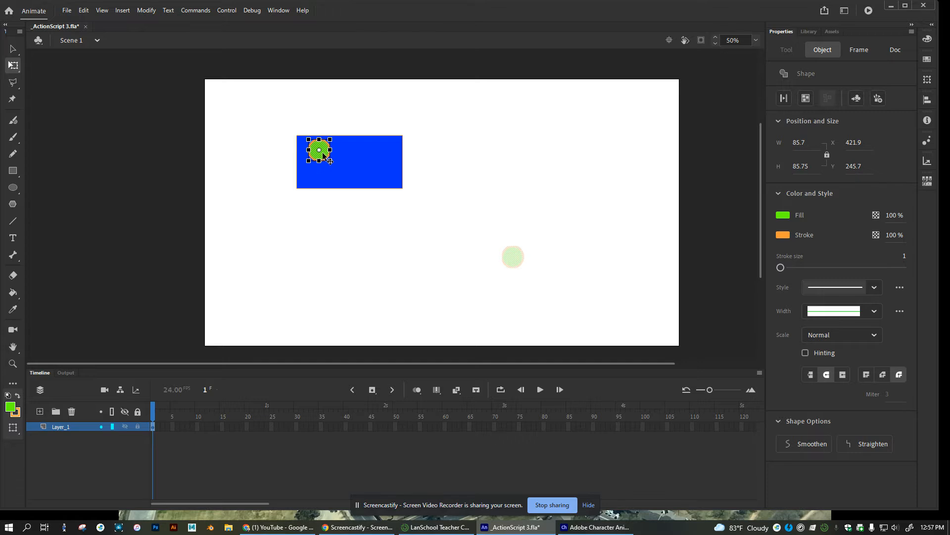
Copy the small green circle, Paste in Center, and place the copy in the rectangle's upper right
{"action": "right_click", "coordinate": [325, 156]}
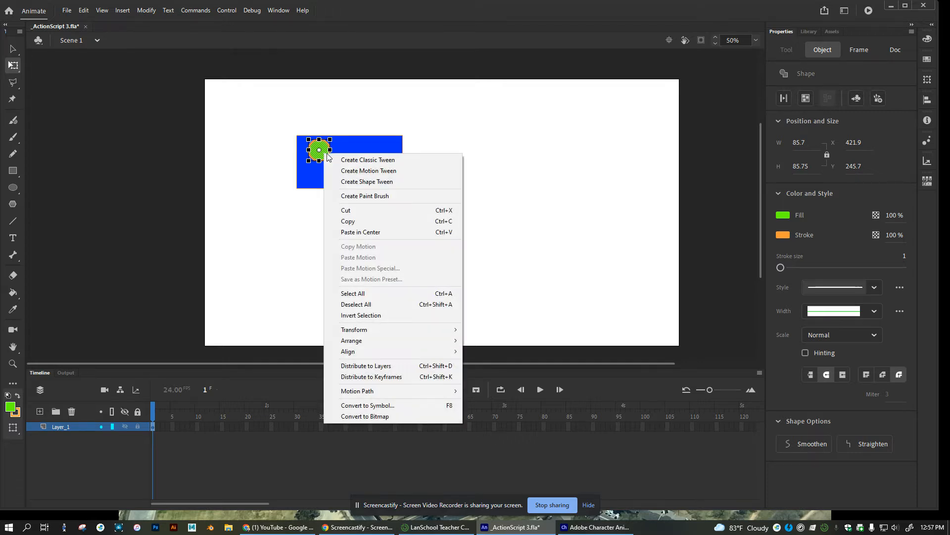
{"action": "left_click", "coordinate": [368, 221]}
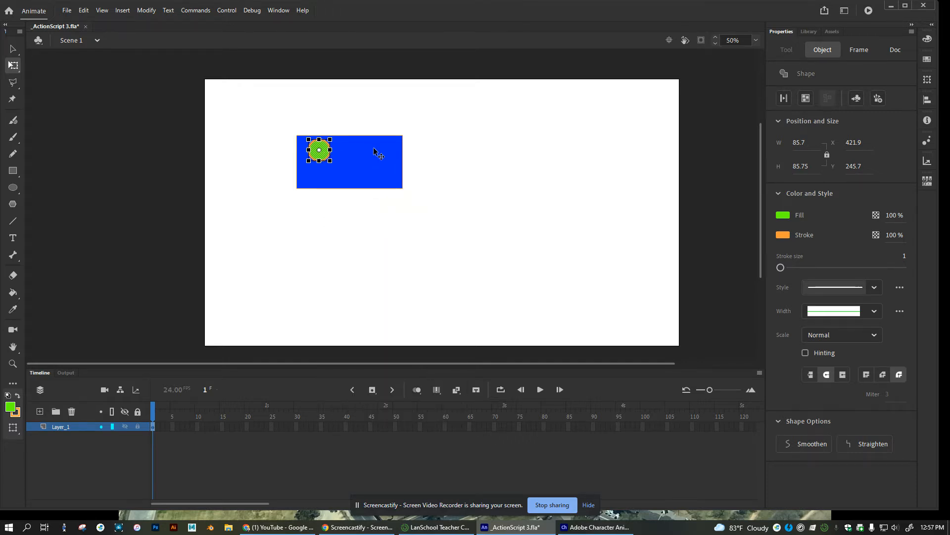
{"action": "right_click", "coordinate": [373, 149]}
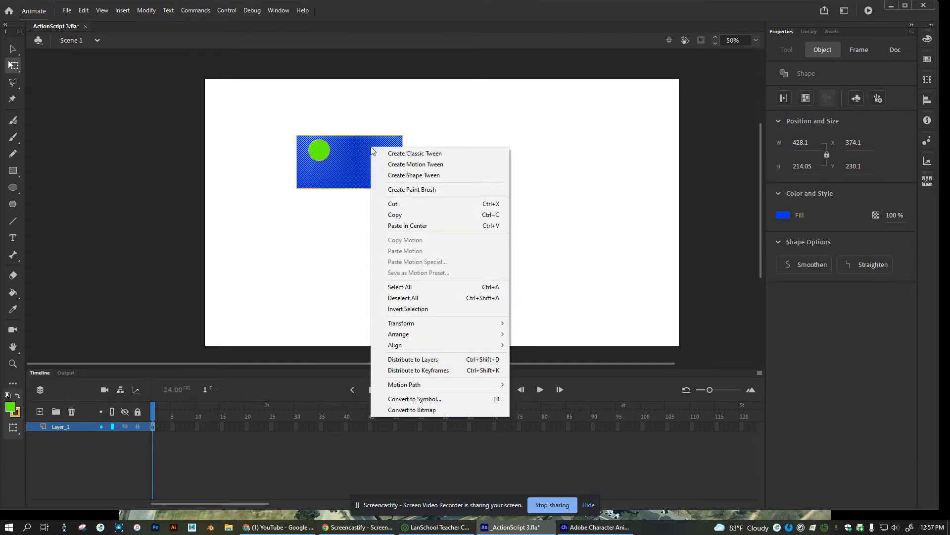
{"action": "left_click", "coordinate": [423, 226]}
{"action": "left_click_drag", "start_coordinate": [402, 213], "coordinate": [384, 154]}
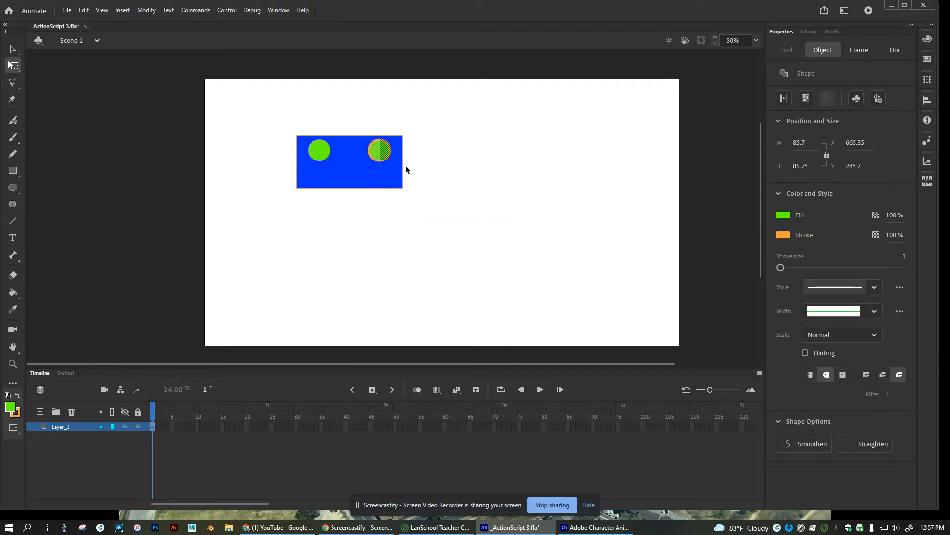
{"action": "left_click", "coordinate": [451, 167]}
Draw a thin green bar and move it into the rectangle's lower part below the circles
{"action": "left_click", "coordinate": [13, 170]}
{"action": "left_click_drag", "start_coordinate": [296, 214], "coordinate": [372, 220]}
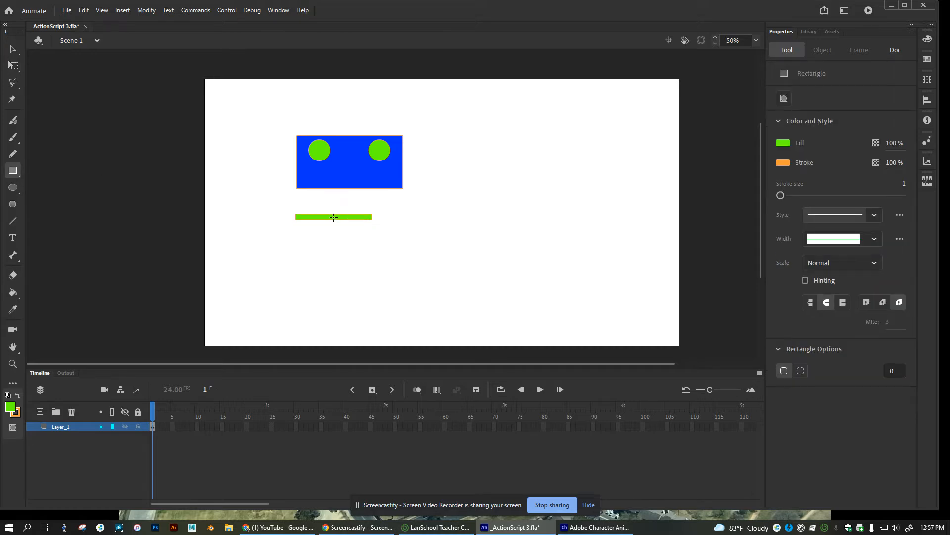
{"action": "key", "text": "v"}
{"action": "left_click", "coordinate": [333, 217]}
{"action": "left_click_drag", "start_coordinate": [333, 216], "coordinate": [349, 179]}
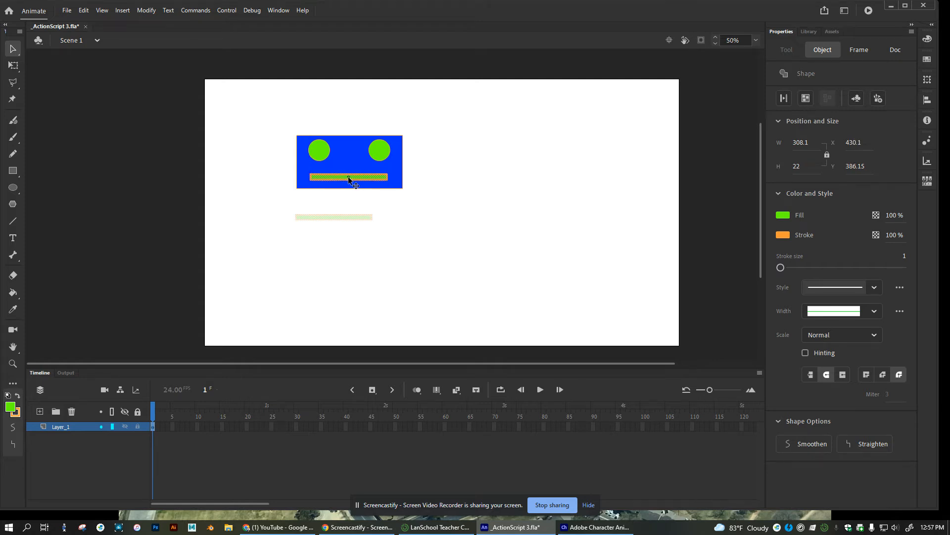
{"action": "left_click", "coordinate": [412, 250]}
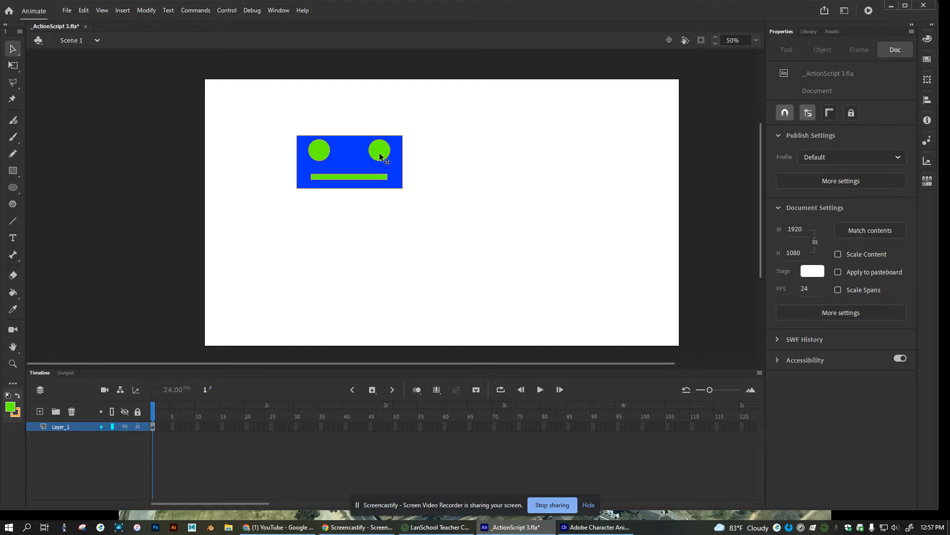
Draw a small black dot with no stroke inside each green circle
{"action": "left_click", "coordinate": [13, 189]}
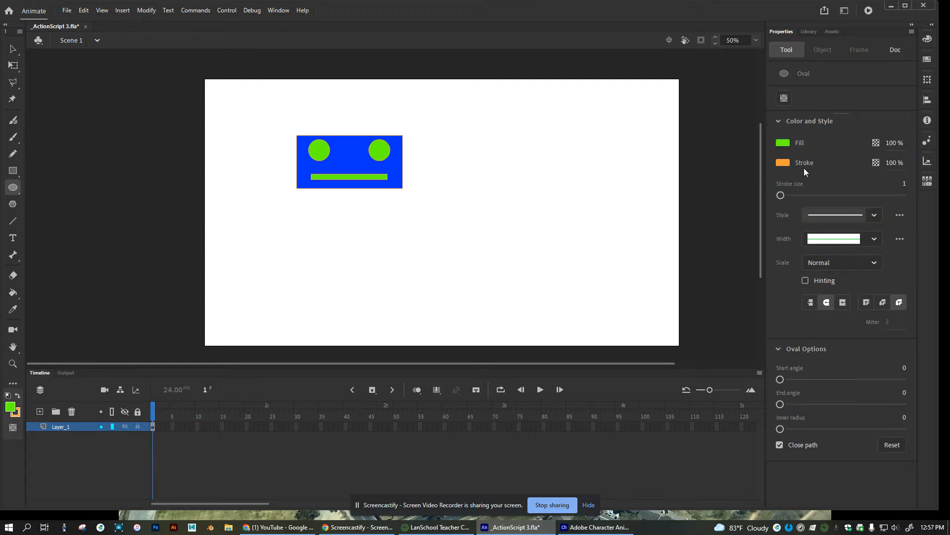
{"action": "left_click", "coordinate": [783, 145]}
{"action": "left_click", "coordinate": [636, 166]}
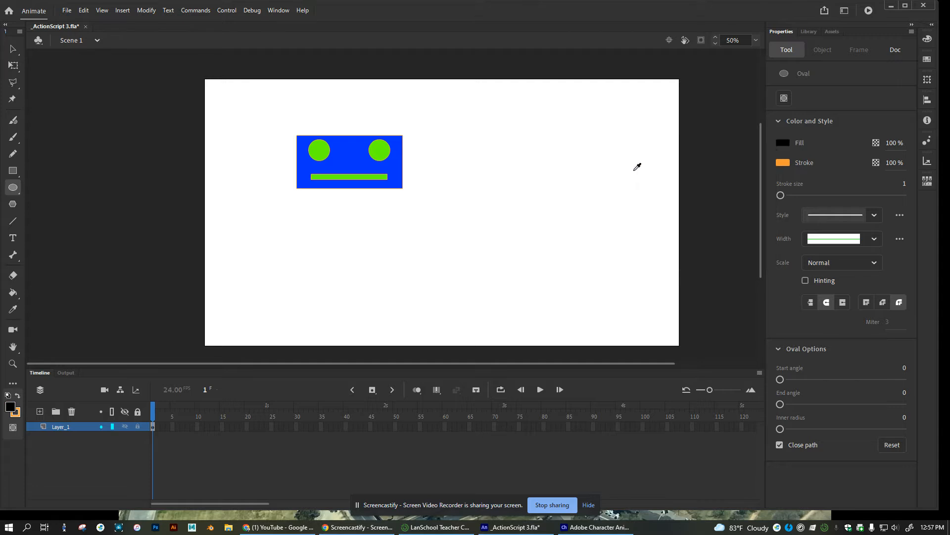
{"action": "left_click", "coordinate": [783, 162]}
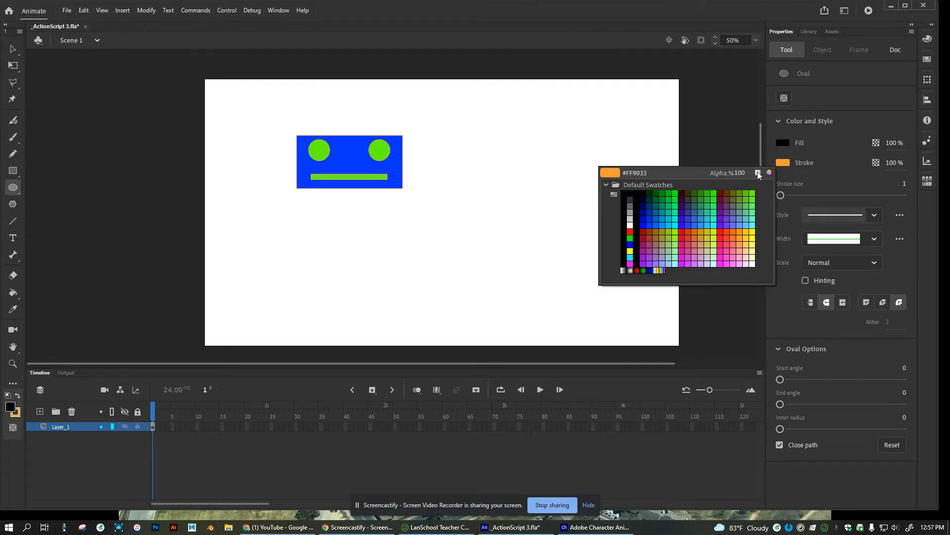
{"action": "left_click", "coordinate": [763, 172]}
{"action": "left_click_drag", "start_coordinate": [379, 150], "coordinate": [382, 153]}
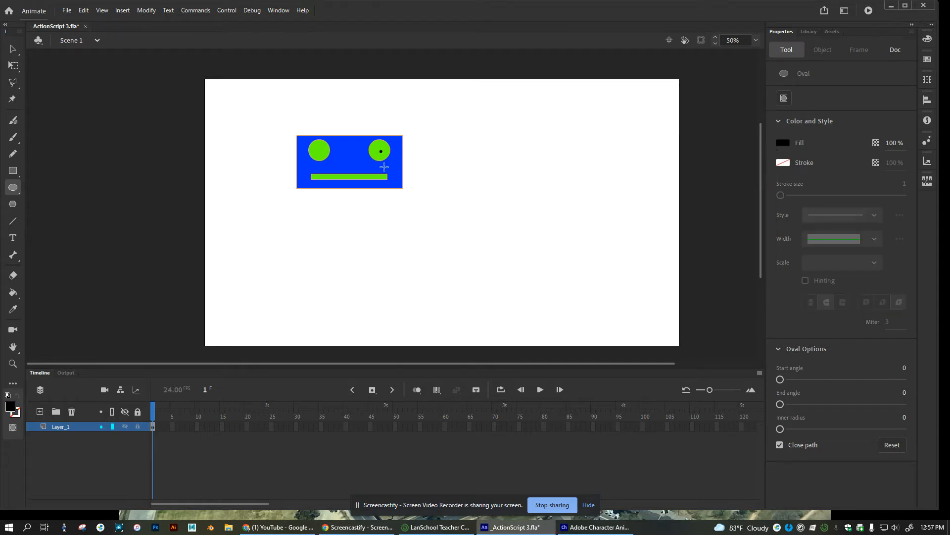
{"action": "left_click_drag", "start_coordinate": [316, 151], "coordinate": [319, 154]}
{"action": "left_click", "coordinate": [13, 49]}
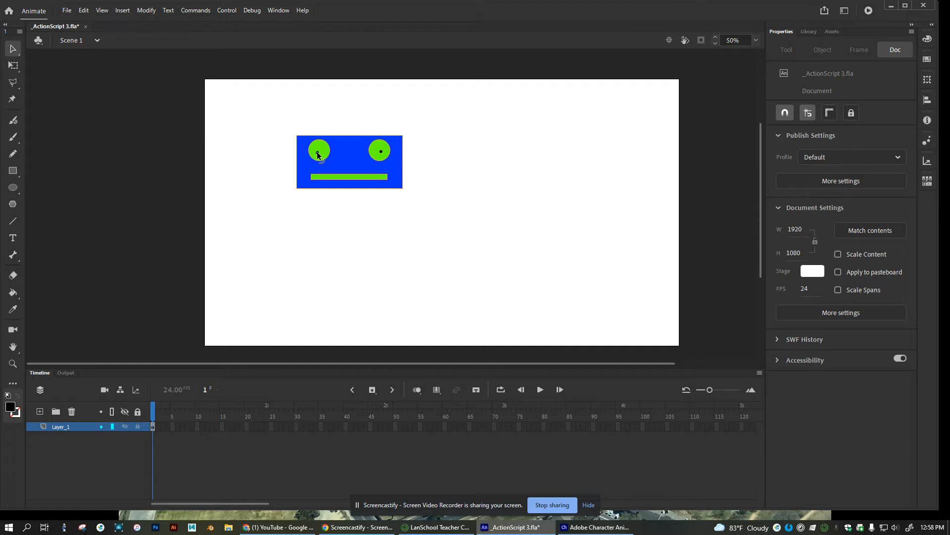
Zoom in and shift each black pupil aside to reveal a white spot in both eyes
{"action": "left_click", "coordinate": [318, 154]}
{"action": "scroll", "coordinate": [319, 157], "scroll_direction": "up", "scroll_amount": 2}
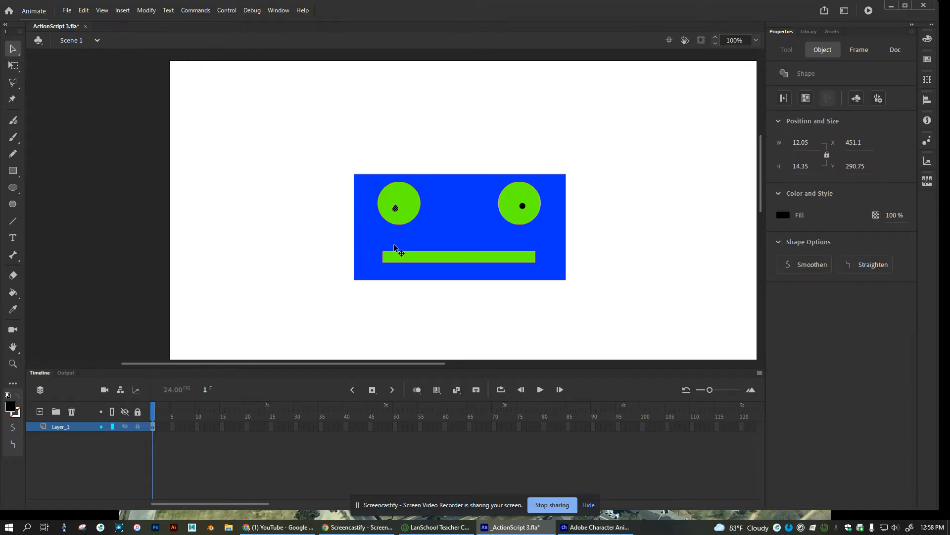
{"action": "key", "text": "ctrl+z"}
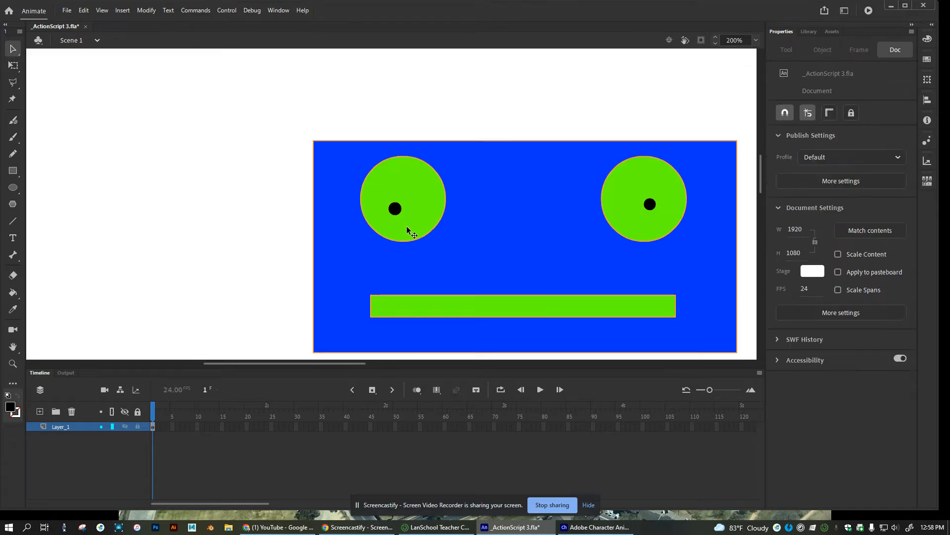
{"action": "left_click", "coordinate": [397, 210]}
{"action": "left_click_drag", "start_coordinate": [397, 210], "coordinate": [419, 214]}
{"action": "left_click_drag", "start_coordinate": [655, 205], "coordinate": [637, 213]}
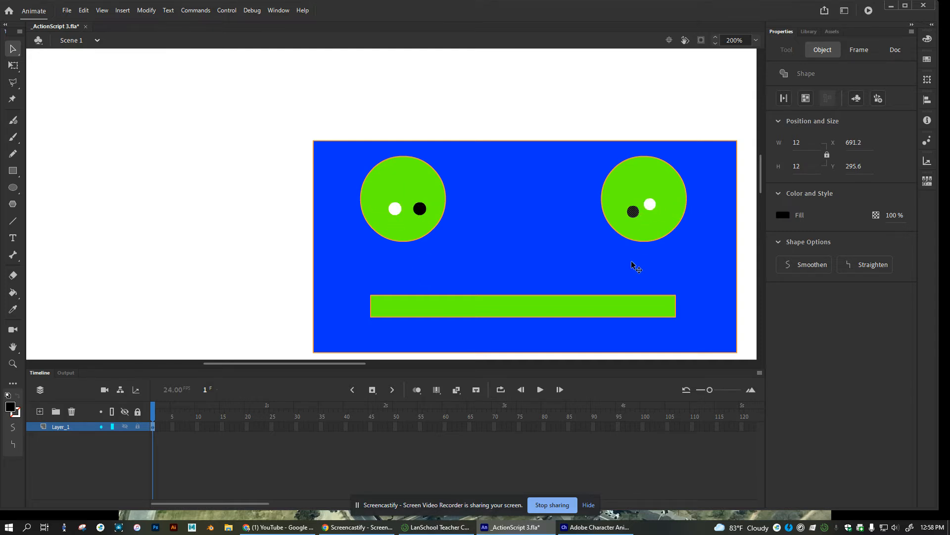
Test-drag both green eye circles off the rectangle, then undo to restore them
{"action": "double_click", "coordinate": [412, 173]}
{"action": "left_click_drag", "start_coordinate": [416, 186], "coordinate": [205, 166]}
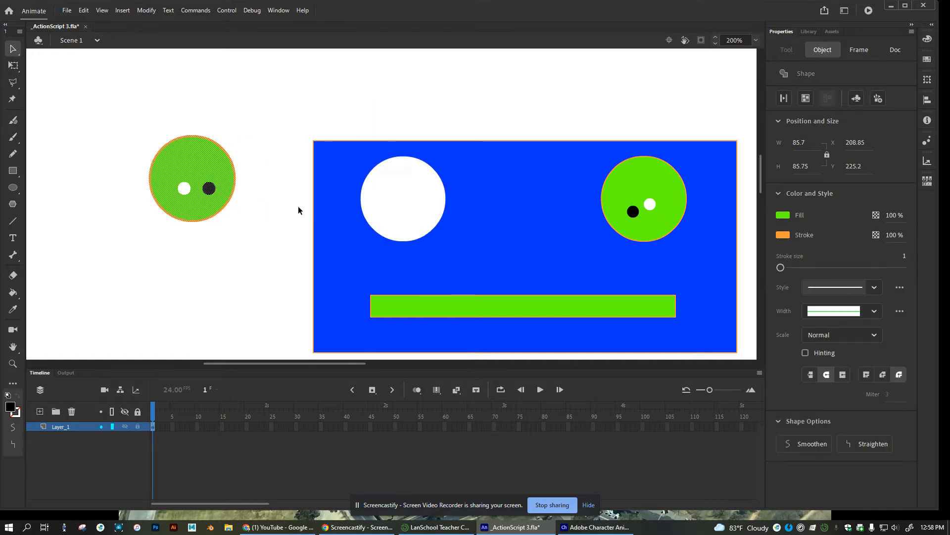
{"action": "double_click", "coordinate": [644, 183]}
{"action": "left_click_drag", "start_coordinate": [644, 183], "coordinate": [617, 92]}
{"action": "key", "text": "ctrl+z"}
{"action": "key", "text": "ctrl+z"}
{"action": "key", "text": "ctrl+z"}
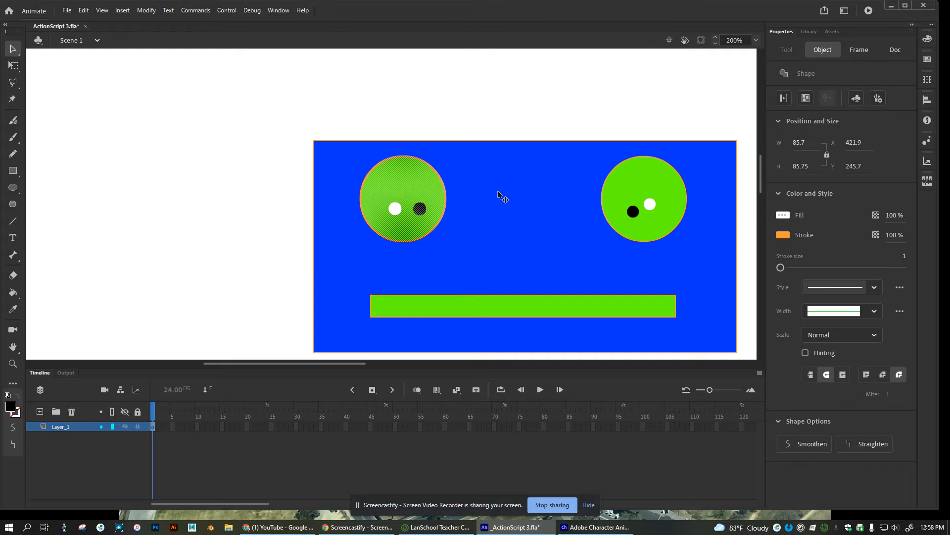
At 100% zoom, pull both green circles off the rectangle and delete them
{"action": "key", "text": "ctrl+1"}
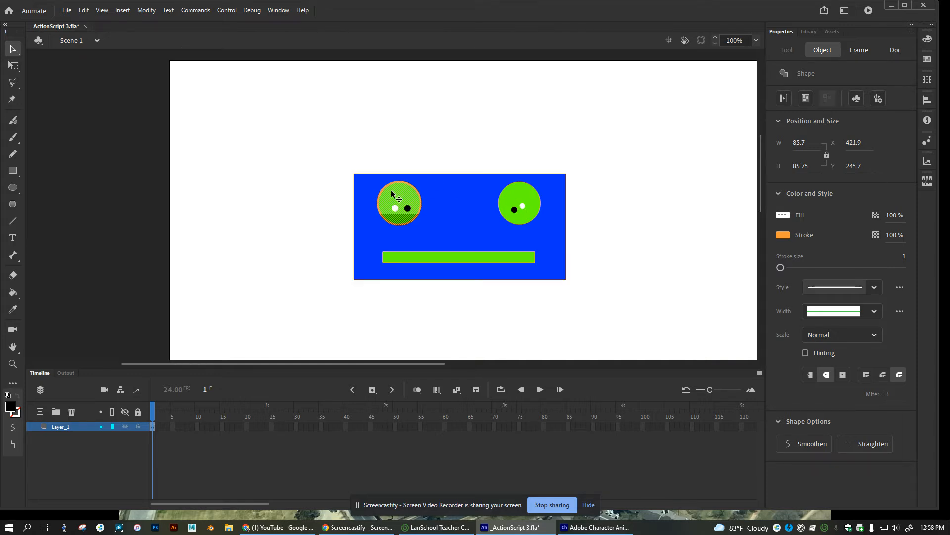
{"action": "left_click_drag", "start_coordinate": [396, 195], "coordinate": [296, 210]}
{"action": "left_click_drag", "start_coordinate": [516, 195], "coordinate": [516, 125]}
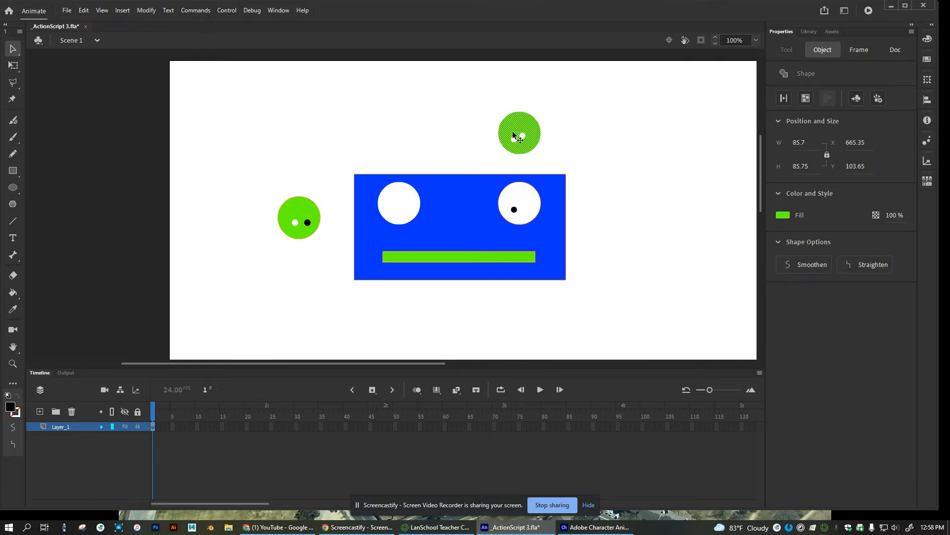
{"action": "key", "text": "Delete"}
{"action": "left_click", "coordinate": [299, 209]}
{"action": "key", "text": "Delete"}
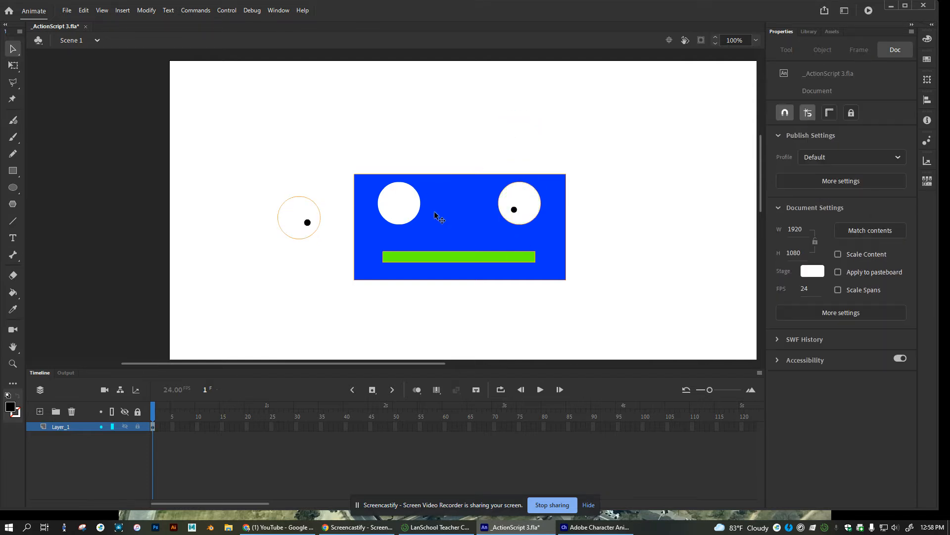
Delete the blue rectangle and leftover outline and dot, then view the empty stage at 50%
{"action": "double_click", "coordinate": [440, 217]}
{"action": "key", "text": "Delete"}
{"action": "left_click_drag", "start_coordinate": [237, 175], "coordinate": [402, 306]}
{"action": "key", "text": "Delete"}
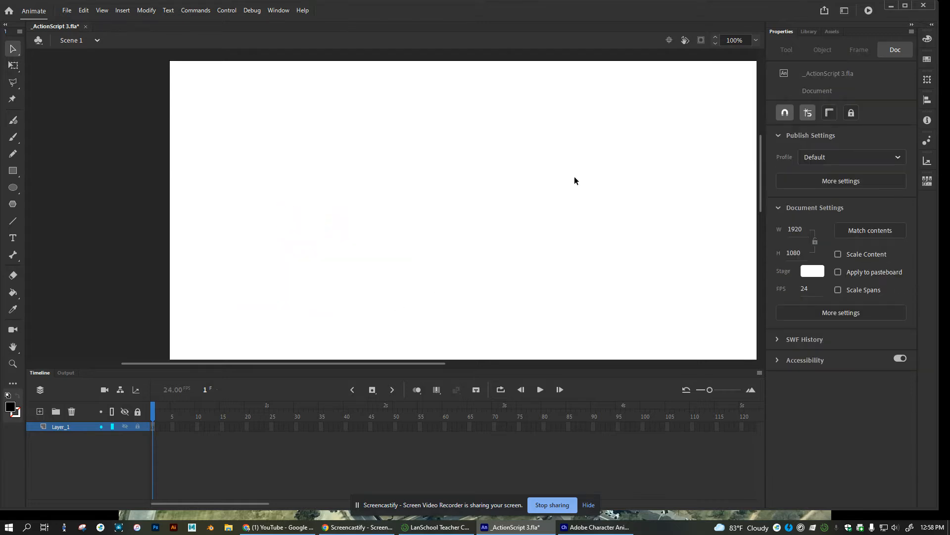
{"action": "key", "text": "ctrl+minus"}
{"action": "left_click_drag", "start_coordinate": [497, 272], "coordinate": [470, 208]}
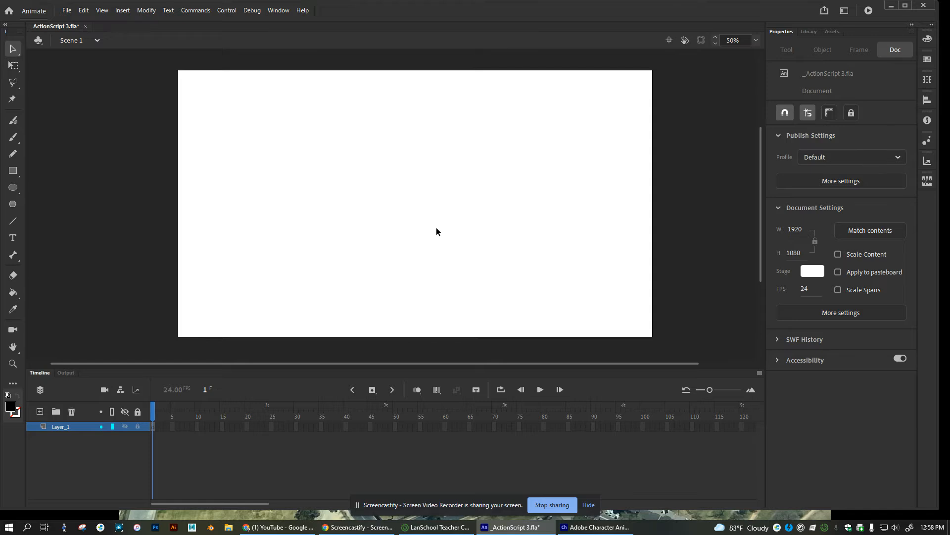
Draw a wide black rectangle, a smaller one below it, and a black circle to their upper right
{"action": "left_click", "coordinate": [13, 172]}
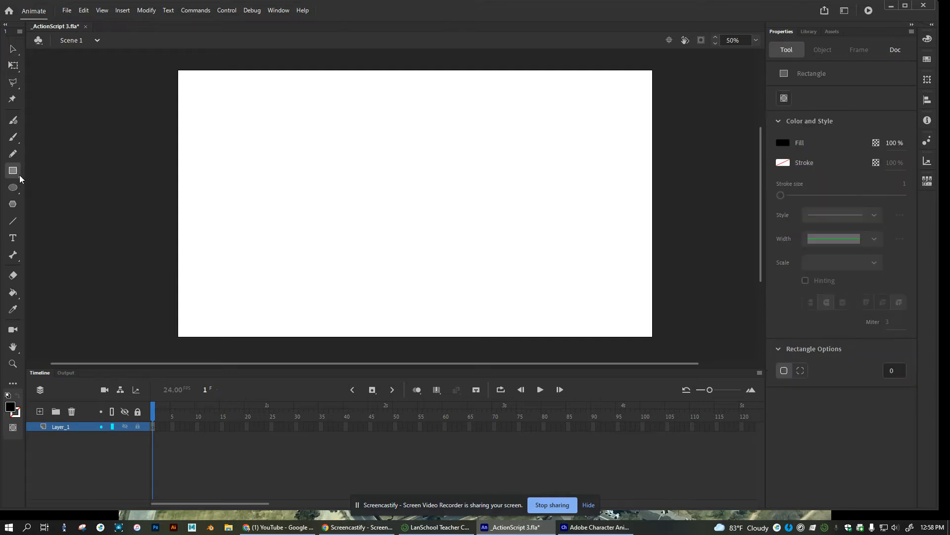
{"action": "mouse_move", "coordinate": [265, 166]}
{"action": "left_mouse_down"}
{"action": "mouse_move", "coordinate": [338, 193]}
{"action": "mouse_move", "coordinate": [326, 181]}
{"action": "left_mouse_up"}
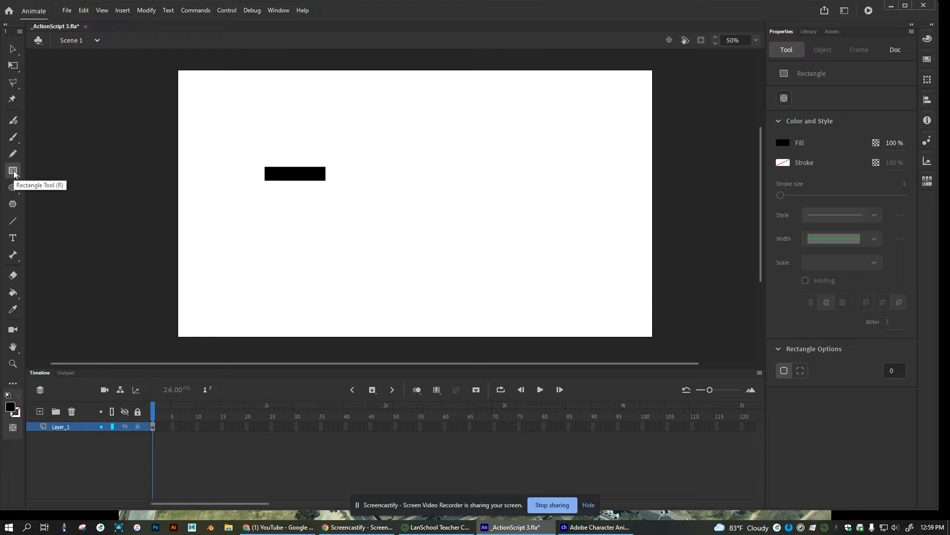
{"action": "left_click_drag", "start_coordinate": [282, 202], "coordinate": [323, 214]}
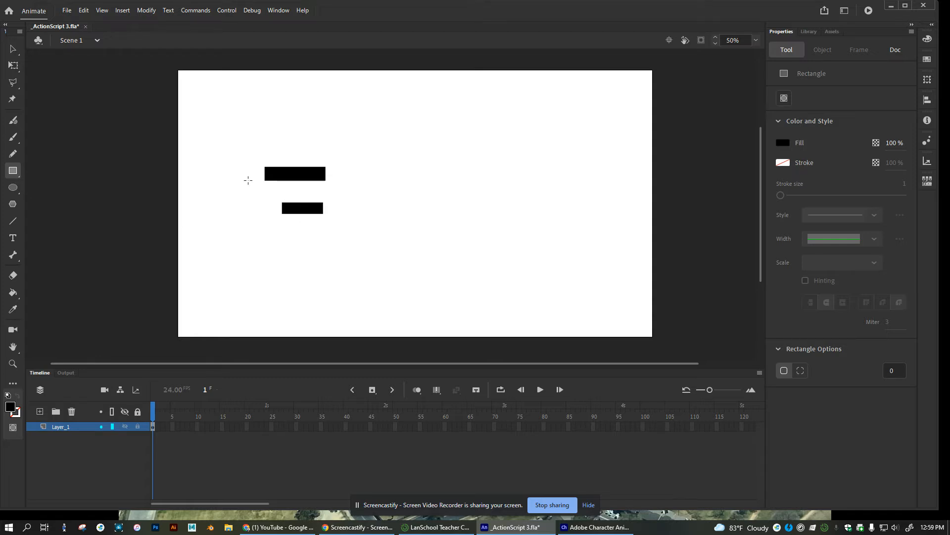
{"action": "left_click", "coordinate": [13, 187]}
{"action": "left_click_drag", "start_coordinate": [402, 135], "coordinate": [436, 165]}
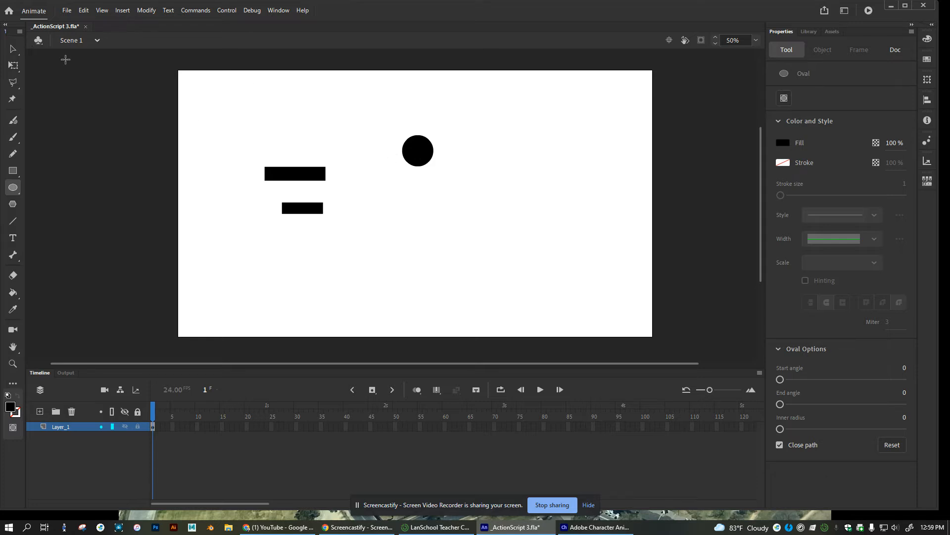
Turn on Object Drawing Mode and nudge the black circle left to X 860.2, Y 266.1
{"action": "left_click", "coordinate": [784, 99]}
{"action": "key", "text": "v"}
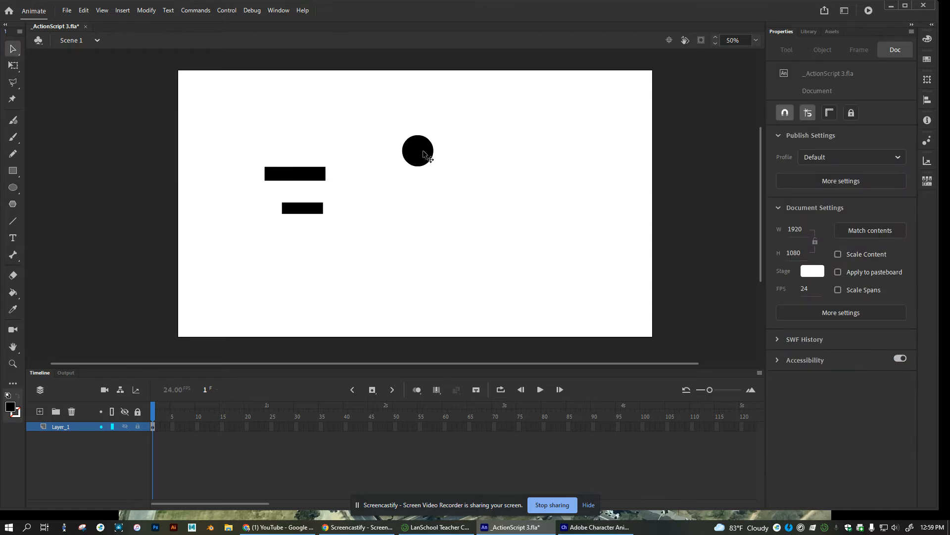
{"action": "left_click", "coordinate": [426, 156]}
{"action": "mouse_move", "coordinate": [416, 155]}
{"action": "left_mouse_down"}
{"action": "mouse_move", "coordinate": [419, 182]}
{"action": "mouse_move", "coordinate": [382, 171]}
{"action": "mouse_move", "coordinate": [409, 148]}
{"action": "mouse_move", "coordinate": [345, 165]}
{"action": "mouse_move", "coordinate": [465, 143]}
{"action": "mouse_move", "coordinate": [411, 154]}
{"action": "left_mouse_up"}
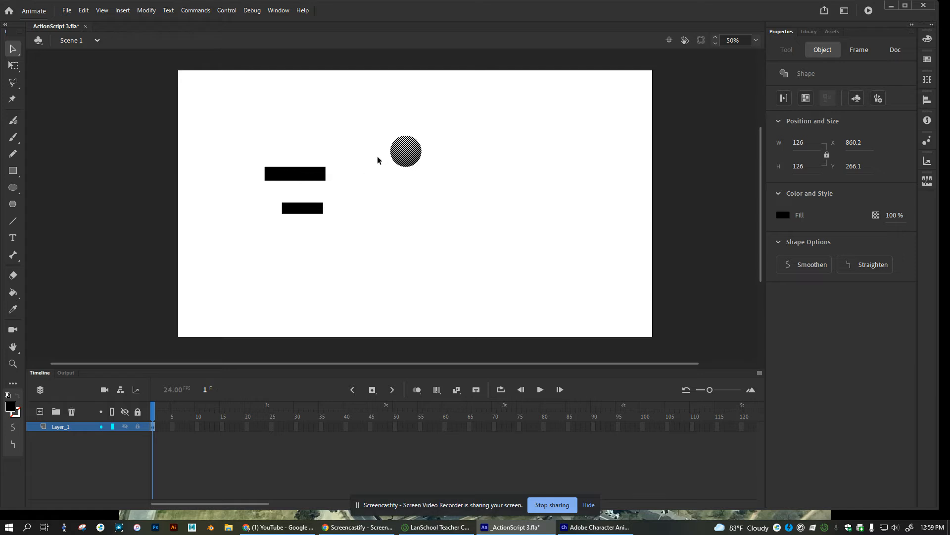
Convert the black circle into a Movie Clip symbol named 'head'
{"action": "right_click", "coordinate": [399, 157]}
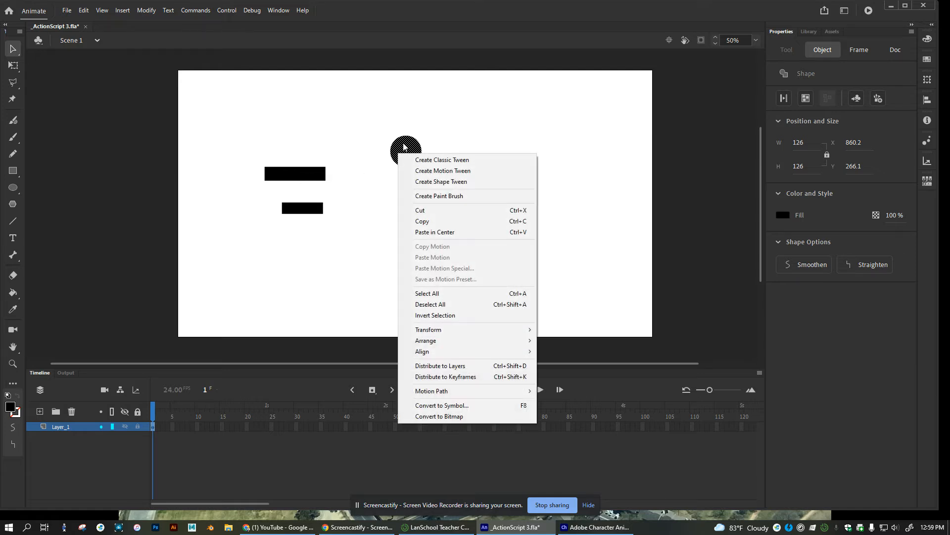
{"action": "left_click", "coordinate": [477, 405]}
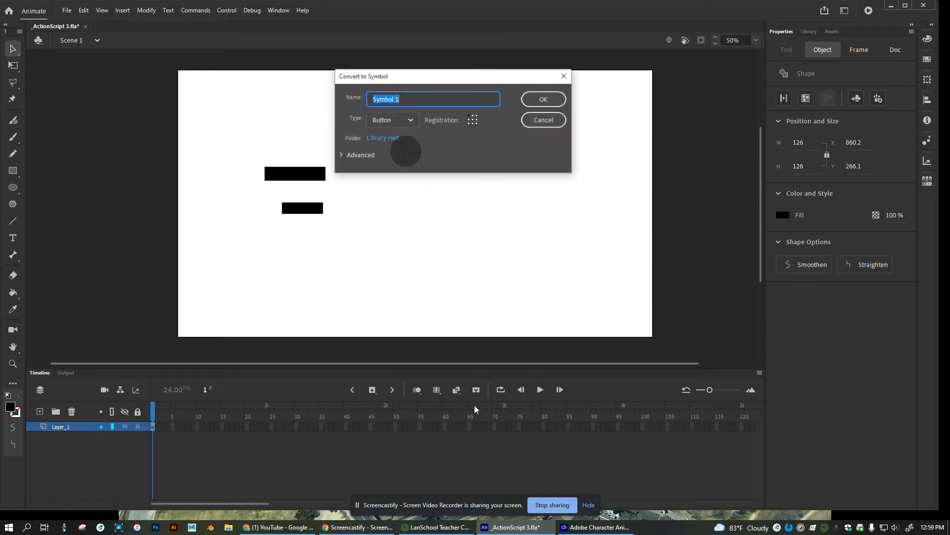
{"action": "left_click", "coordinate": [410, 124]}
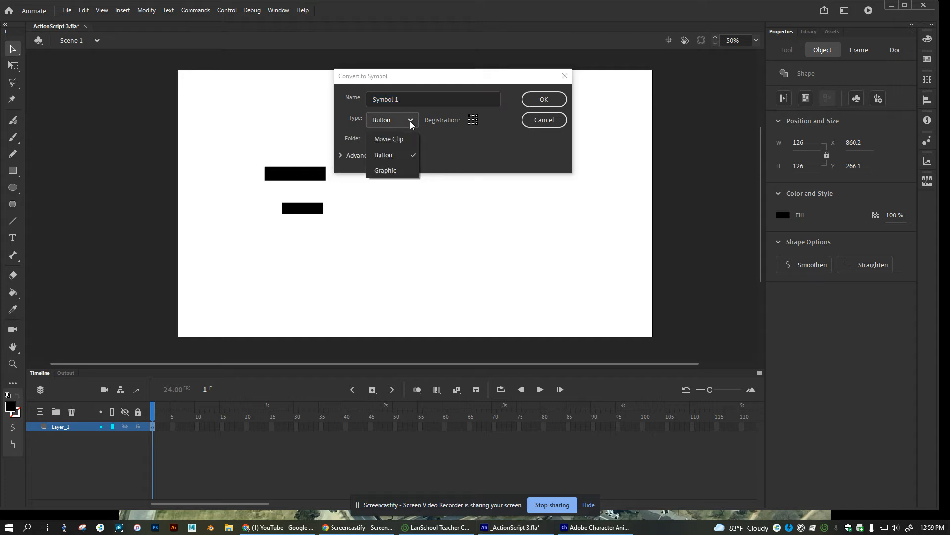
{"action": "left_click", "coordinate": [391, 174]}
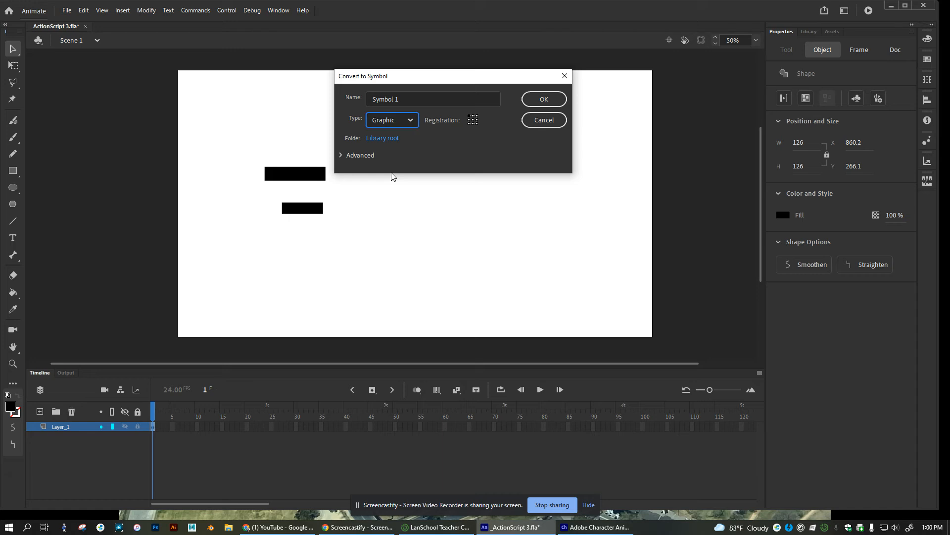
{"action": "left_click", "coordinate": [409, 124]}
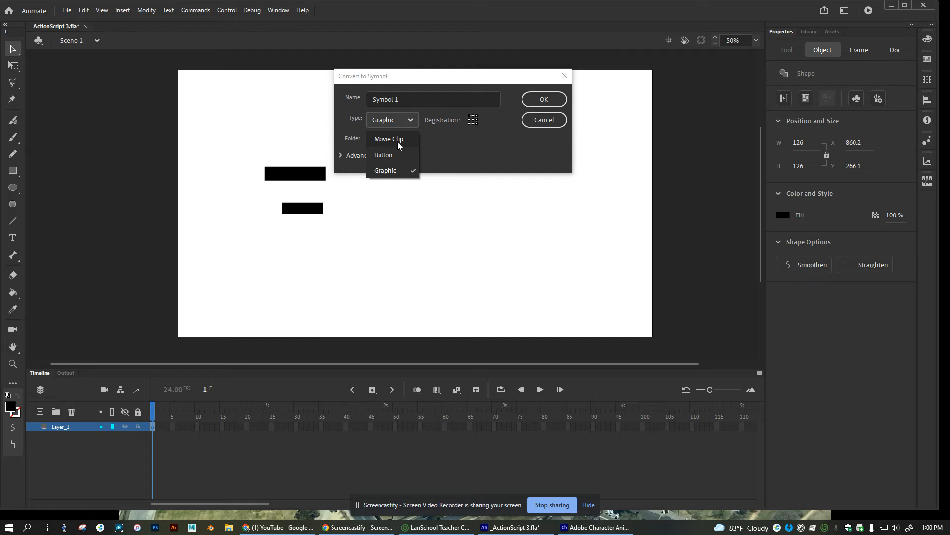
{"action": "left_click", "coordinate": [398, 141]}
{"action": "left_click", "coordinate": [375, 98]}
{"action": "type", "text": "head"}
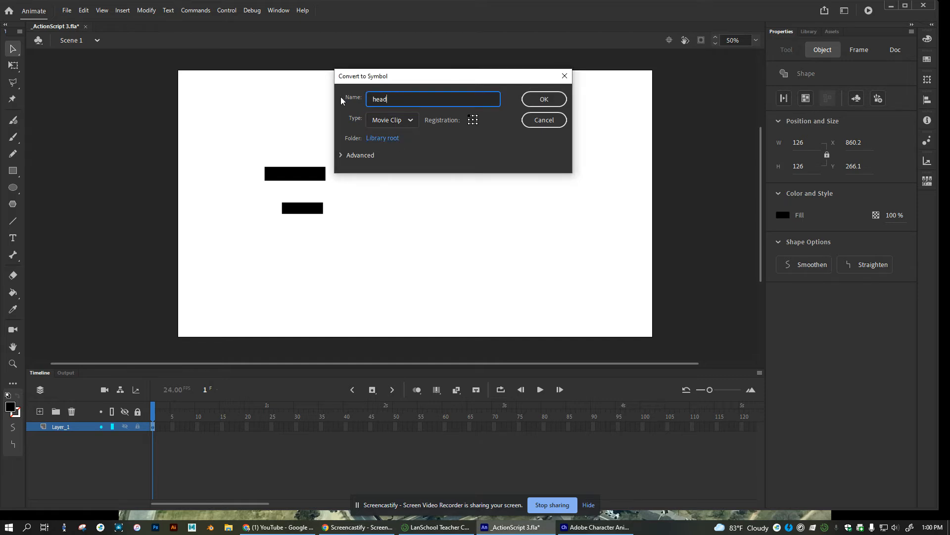
{"action": "left_click", "coordinate": [544, 100]}
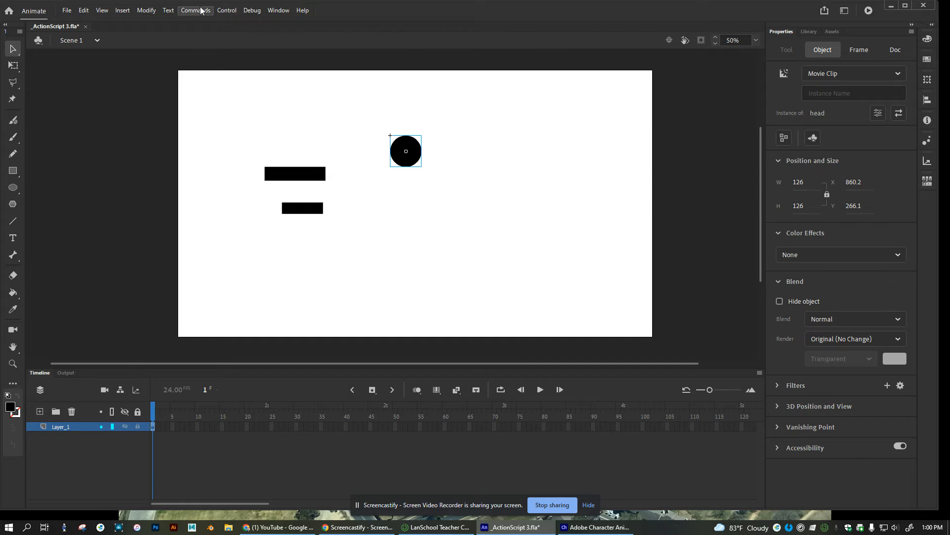
{"action": "left_click", "coordinate": [277, 9]}
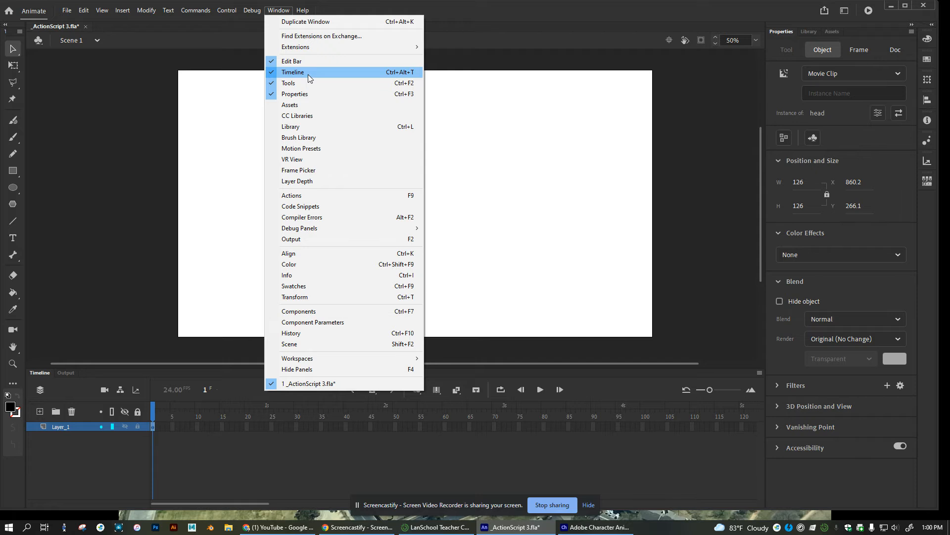
Show the Library panel listing the new head Movie Clip symbol
{"action": "left_click", "coordinate": [292, 128]}
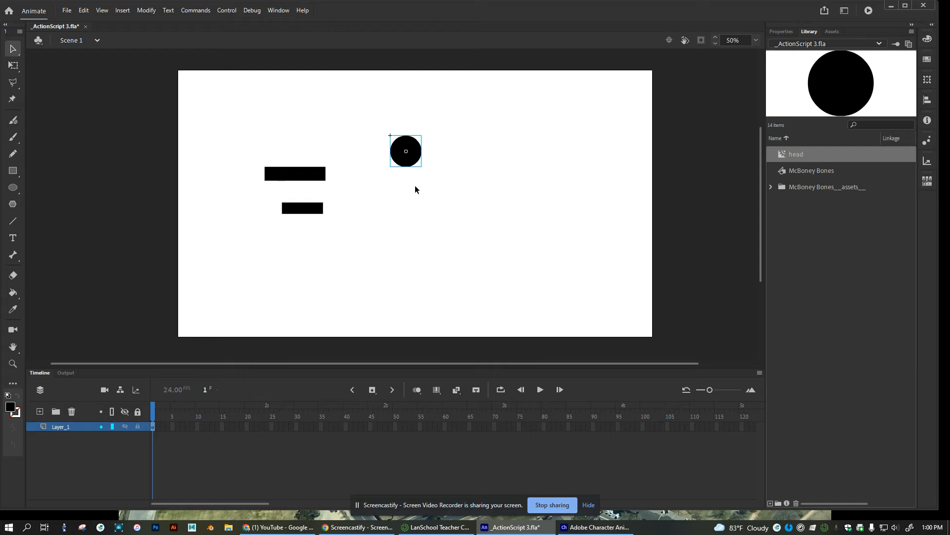
Convert the upper black rectangle into a Movie Clip symbol named 'body'
{"action": "left_click", "coordinate": [307, 178]}
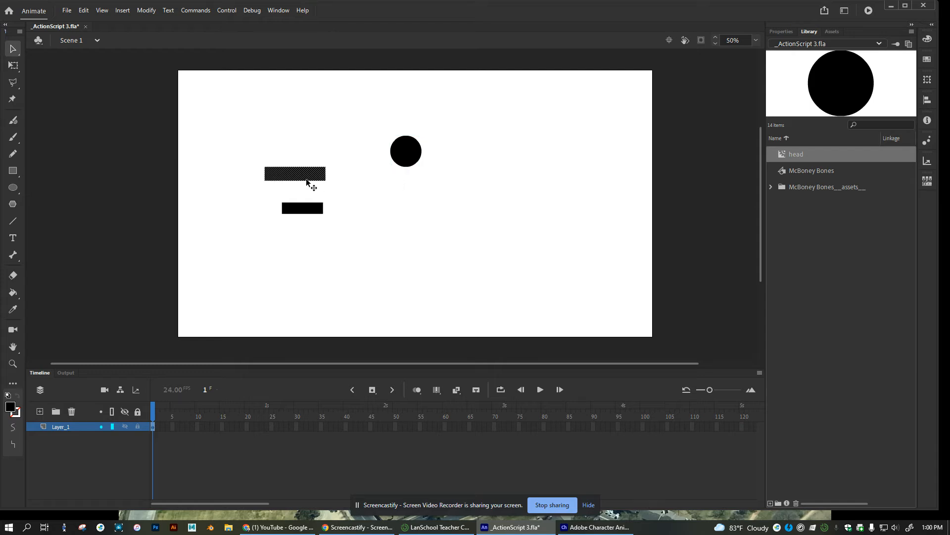
{"action": "right_click", "coordinate": [304, 180]}
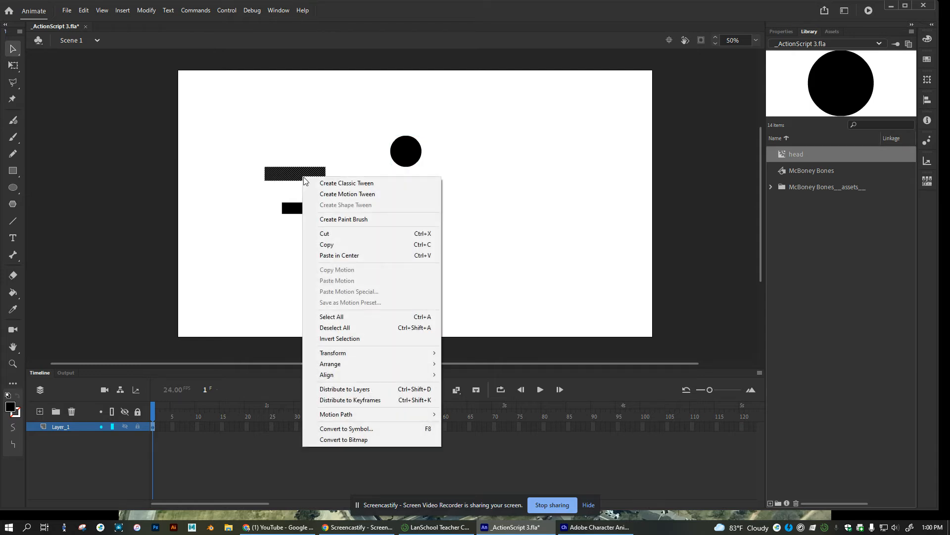
{"action": "left_click", "coordinate": [355, 428]}
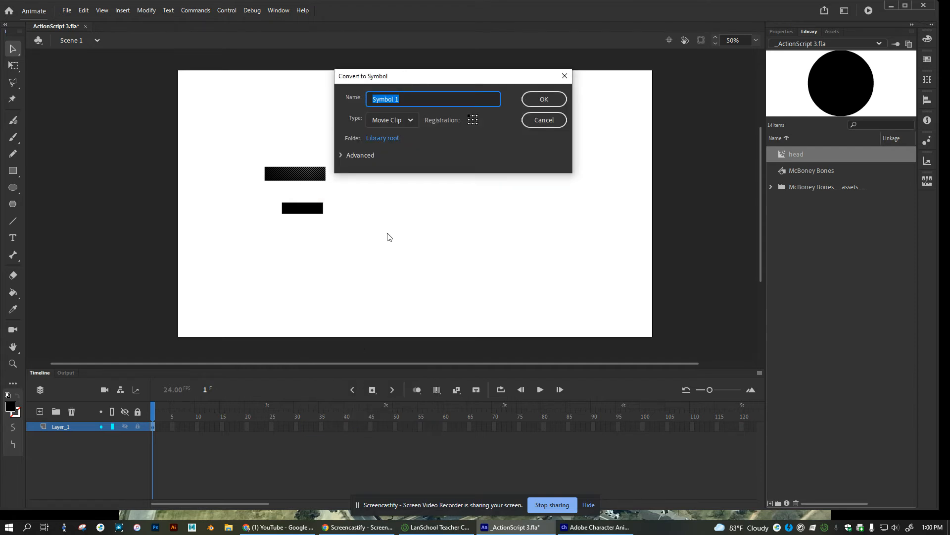
{"action": "type", "text": "ody"}
Confirm the body symbol, then convert the lower rectangle into a Movie Clip named 'body parts'
{"action": "left_click", "coordinate": [541, 99]}
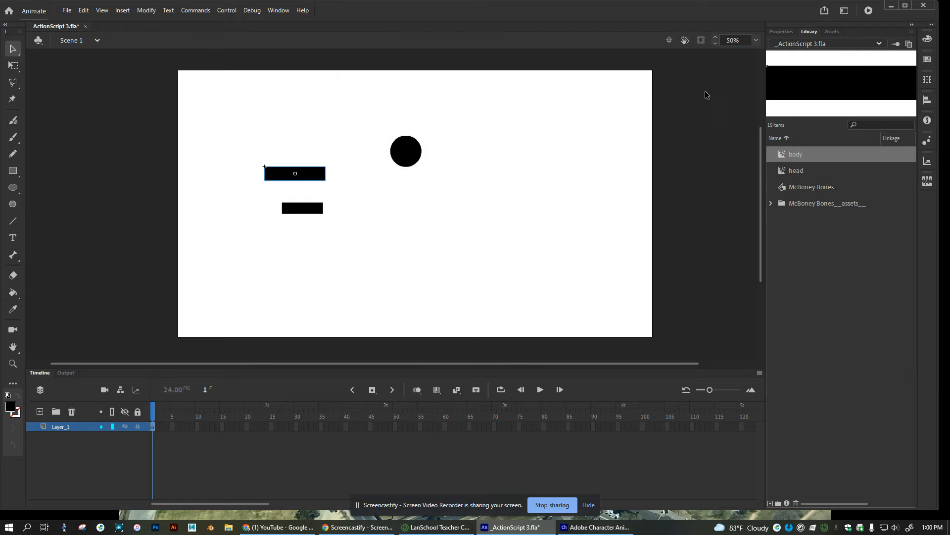
{"action": "left_click", "coordinate": [365, 254]}
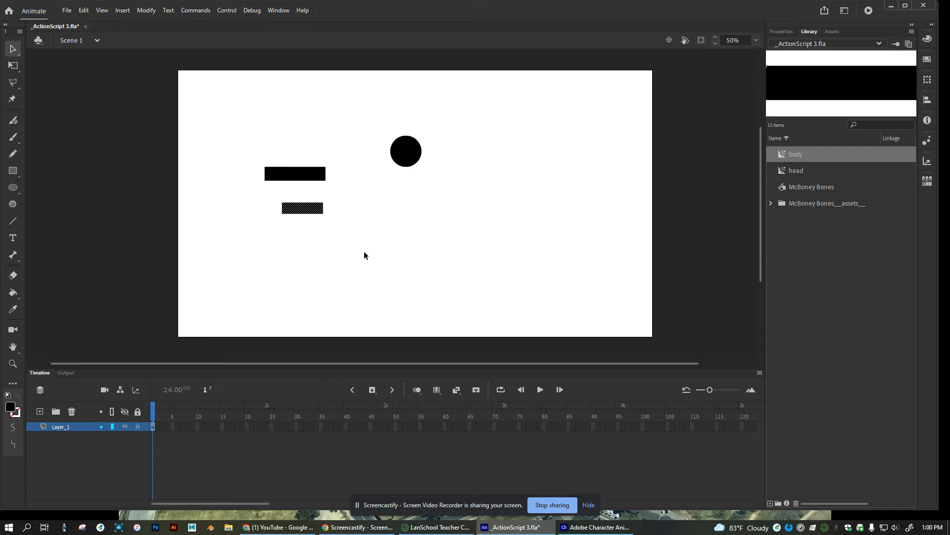
{"action": "right_click", "coordinate": [307, 211]}
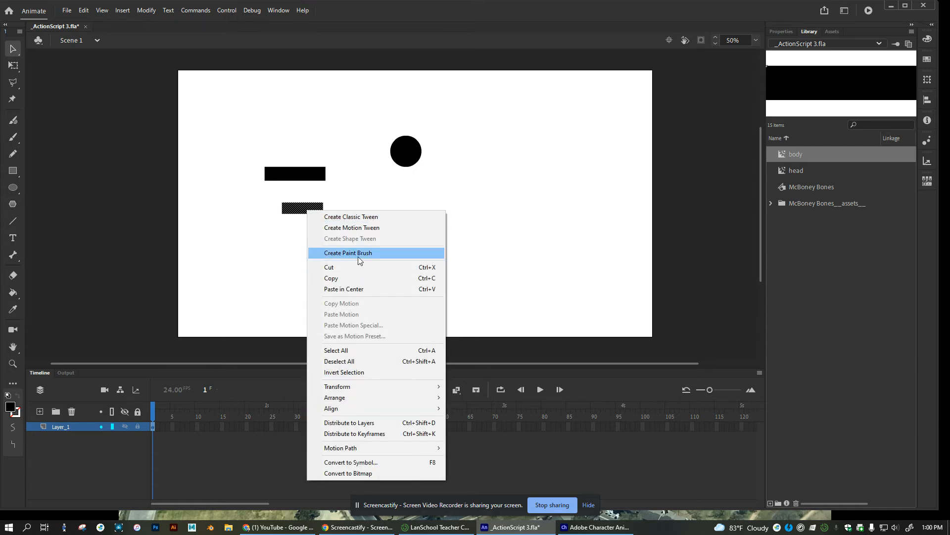
{"action": "left_click", "coordinate": [360, 462]}
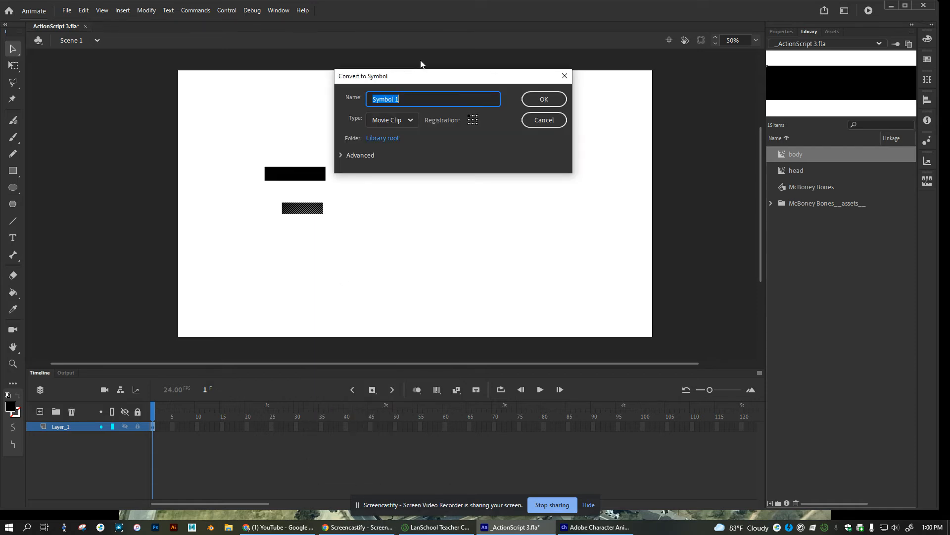
{"action": "type", "text": "body parts"}
{"action": "left_click", "coordinate": [543, 100]}
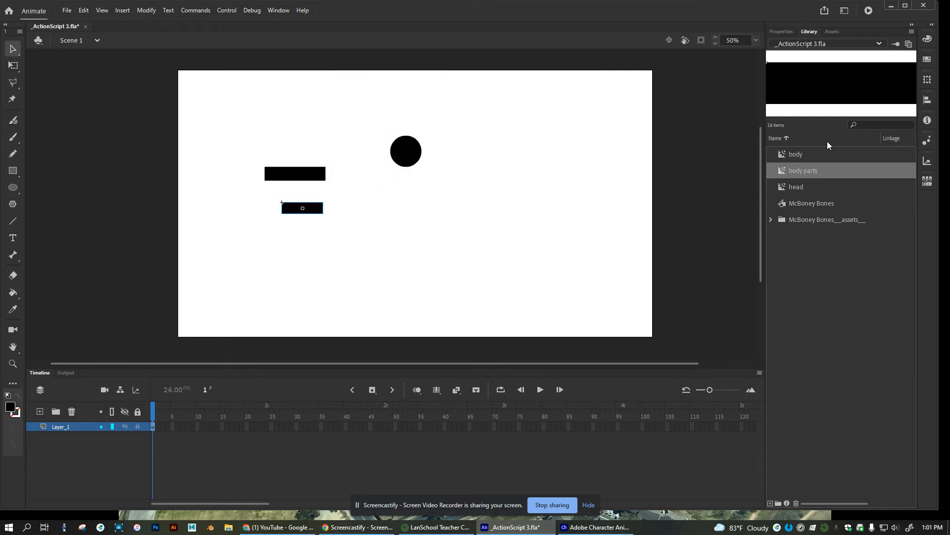
Drag the body rectangle to sit just below the head circle
{"action": "left_click", "coordinate": [803, 157]}
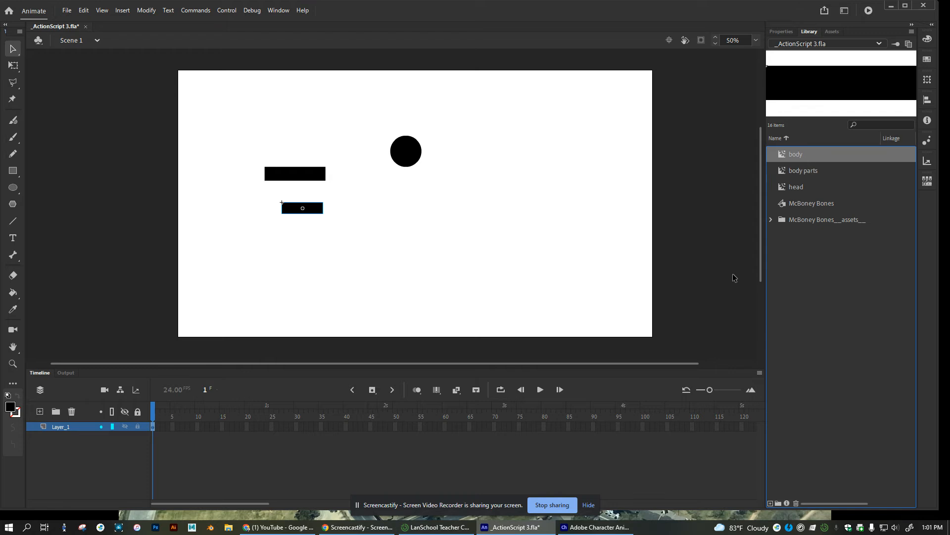
{"action": "left_click", "coordinate": [311, 175]}
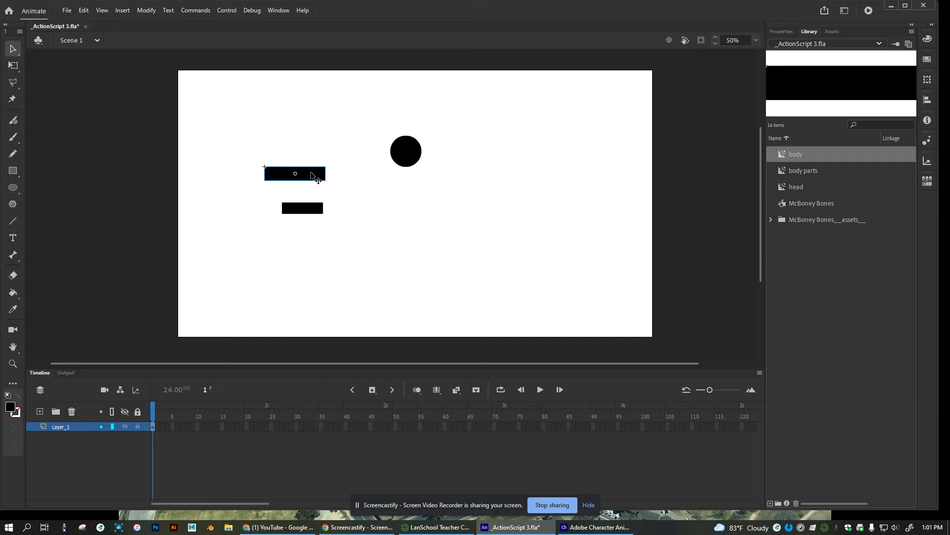
{"action": "left_click_drag", "start_coordinate": [313, 177], "coordinate": [422, 186]}
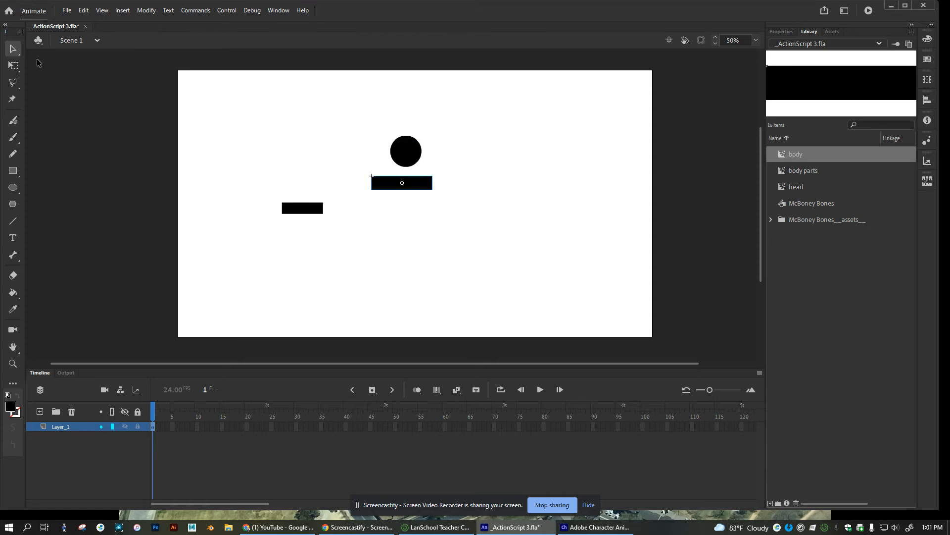
Rotate the body upright with Free Transform and nudge it into line under the head
{"action": "left_click", "coordinate": [13, 65]}
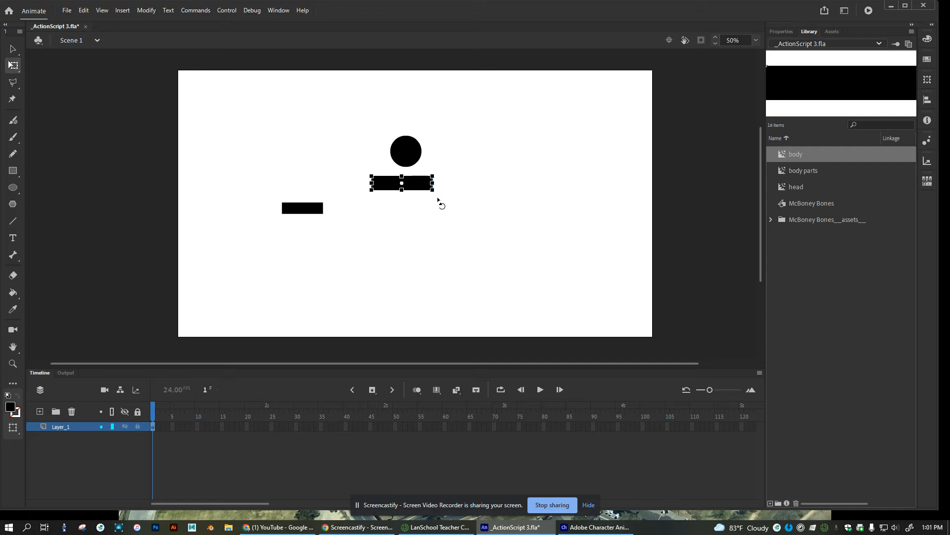
{"action": "left_click_drag", "start_coordinate": [441, 195], "coordinate": [409, 218]}
{"action": "key", "text": "Left"}
{"action": "key", "text": "Left"}
{"action": "key", "text": "Left"}
{"action": "key", "text": "Left"}
{"action": "key", "text": "Right"}
{"action": "key", "text": "Right"}
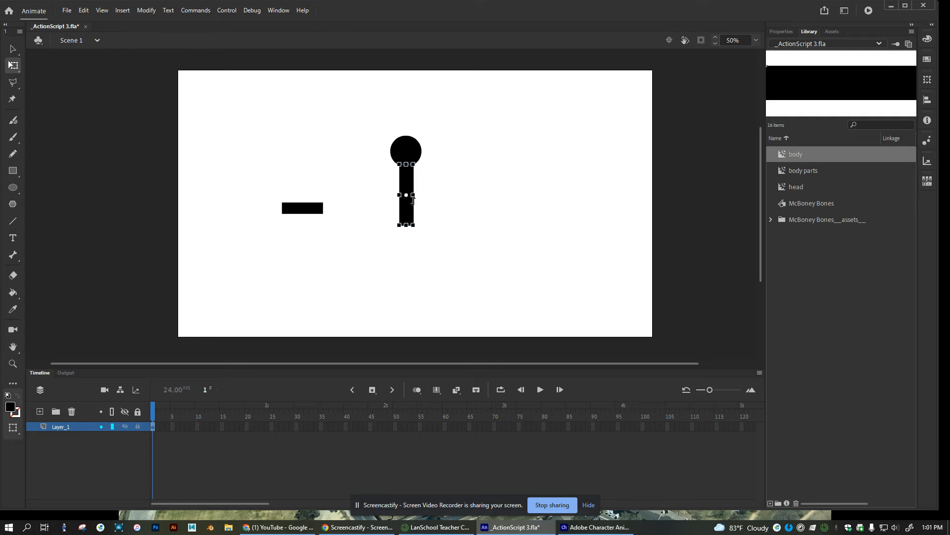
{"action": "left_click", "coordinate": [376, 237]}
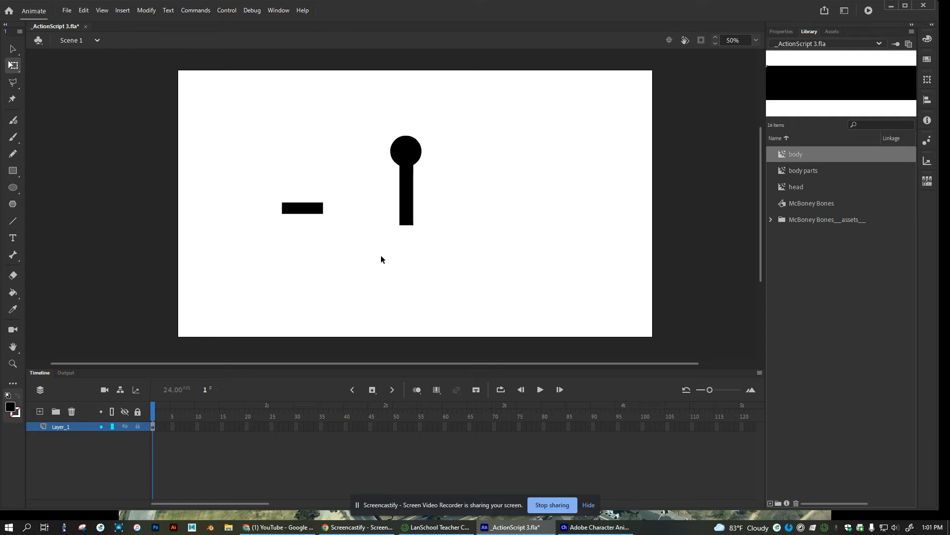
{"action": "left_click", "coordinate": [306, 210]}
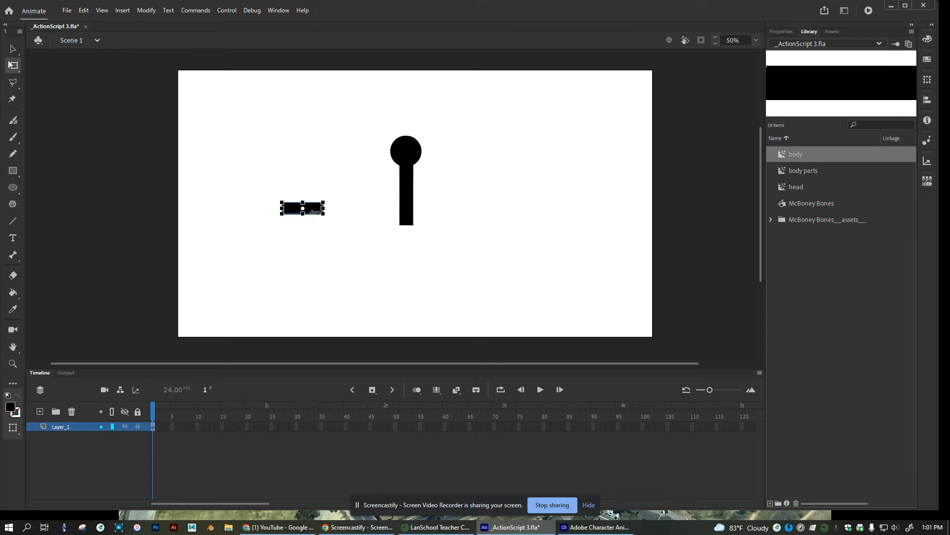
Place the body parts bar and a new instance beside the torso as arms
{"action": "left_click_drag", "start_coordinate": [313, 211], "coordinate": [390, 182]}
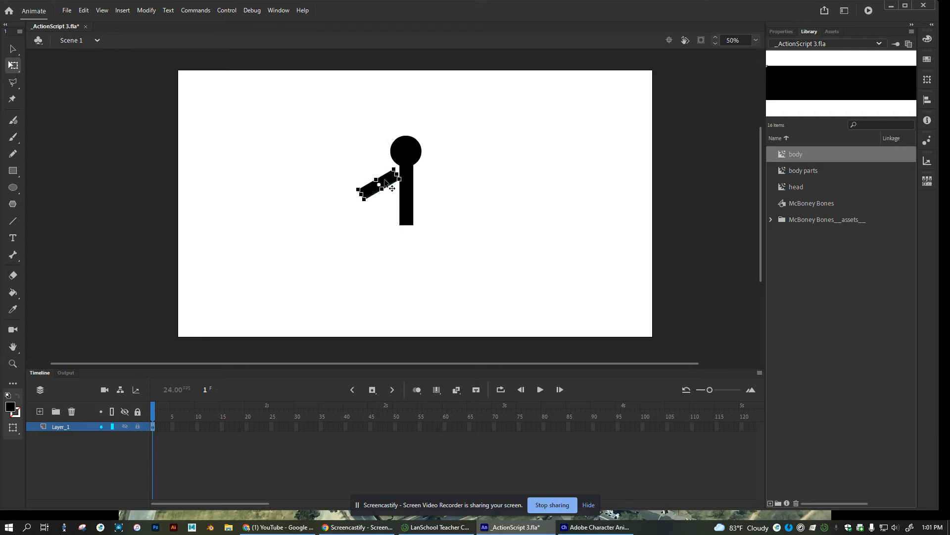
{"action": "left_click", "coordinate": [807, 171]}
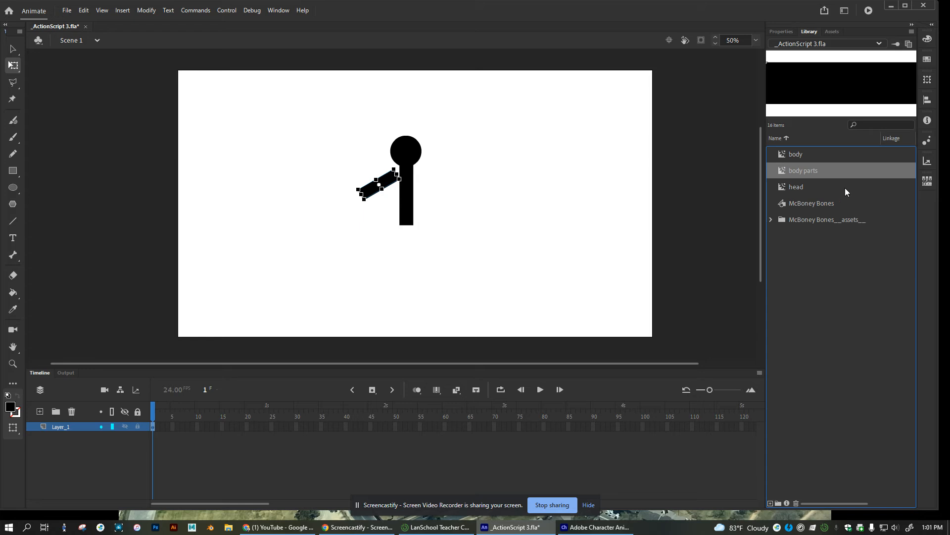
{"action": "left_click_drag", "start_coordinate": [683, 171], "coordinate": [451, 198]}
Add two more body parts instances and position them beneath the torso as legs
{"action": "left_click_drag", "start_coordinate": [810, 171], "coordinate": [435, 257]}
{"action": "left_click_drag", "start_coordinate": [808, 172], "coordinate": [291, 288]}
{"action": "left_click_drag", "start_coordinate": [315, 232], "coordinate": [392, 237]}
{"action": "left_click", "coordinate": [492, 216]}
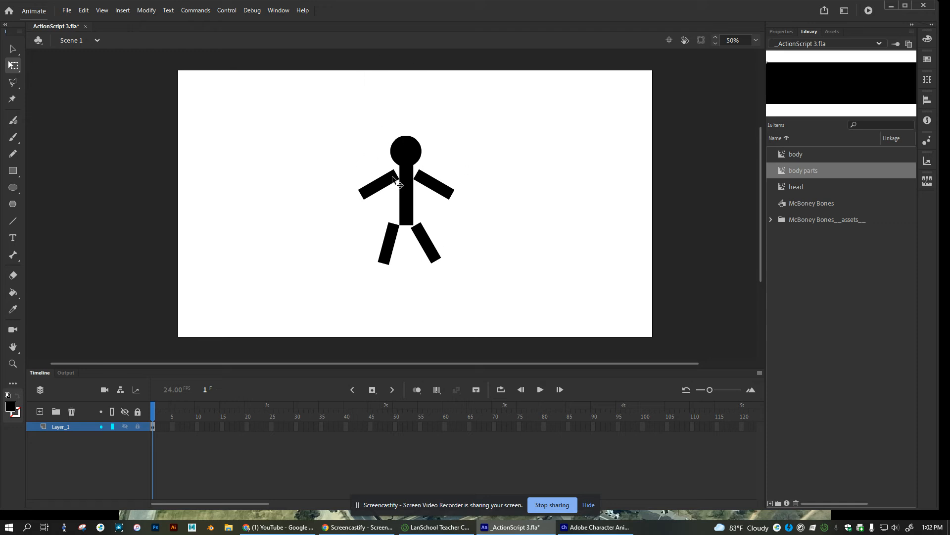
{"action": "left_click", "coordinate": [411, 147]}
{"action": "left_click", "coordinate": [465, 189]}
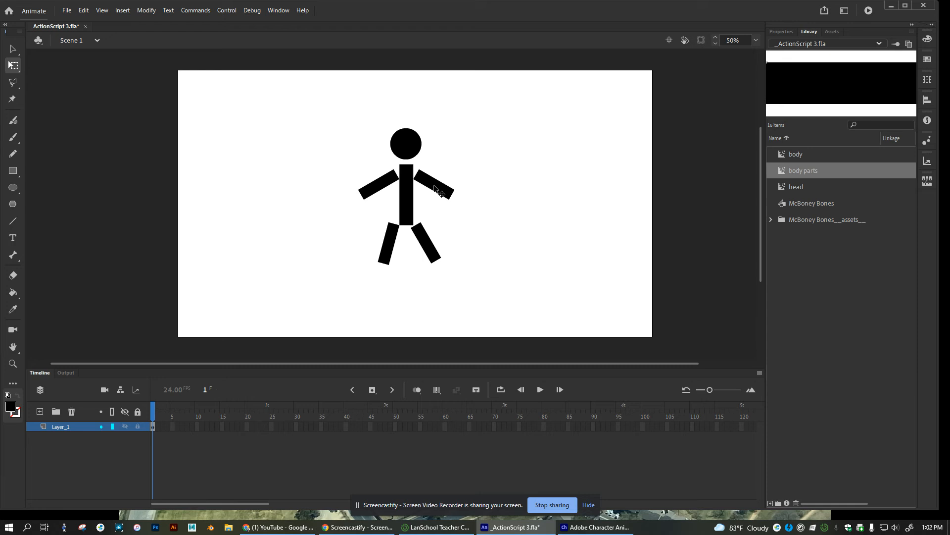
{"action": "left_click", "coordinate": [408, 206]}
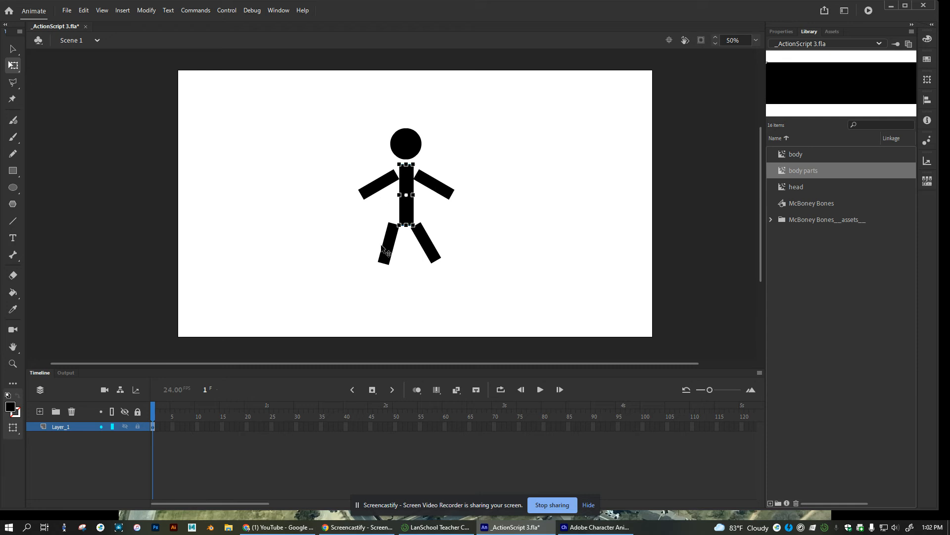
{"action": "left_click", "coordinate": [381, 181]}
{"action": "double_click", "coordinate": [381, 181]}
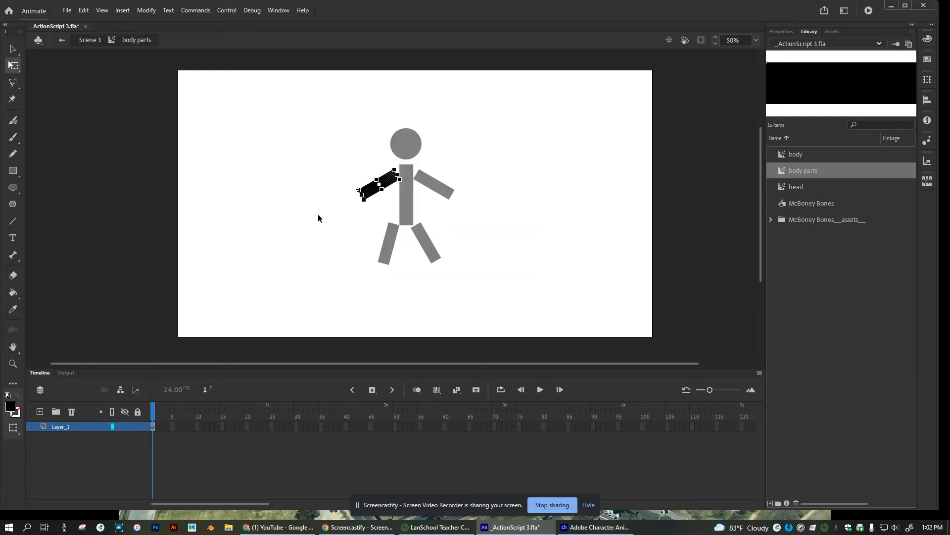
{"action": "left_click", "coordinate": [345, 197]}
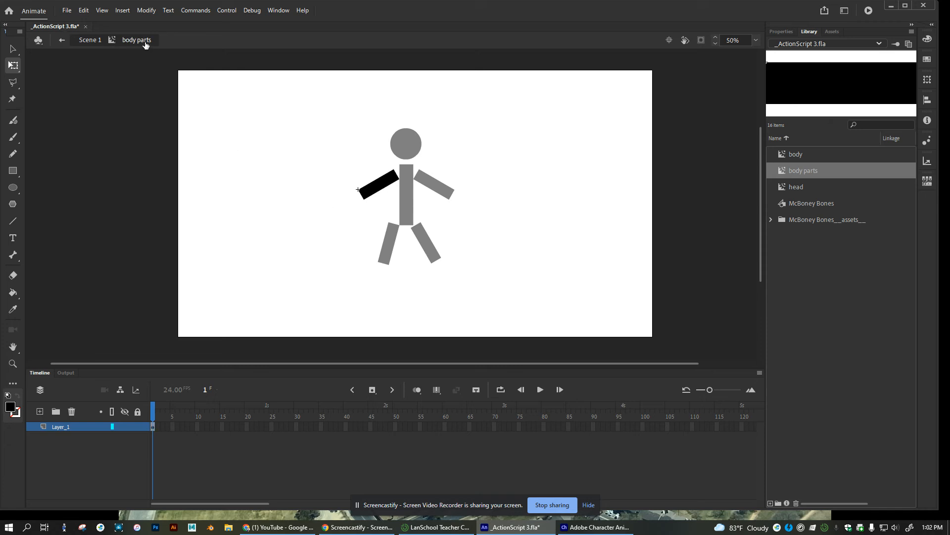
{"action": "left_click", "coordinate": [90, 40]}
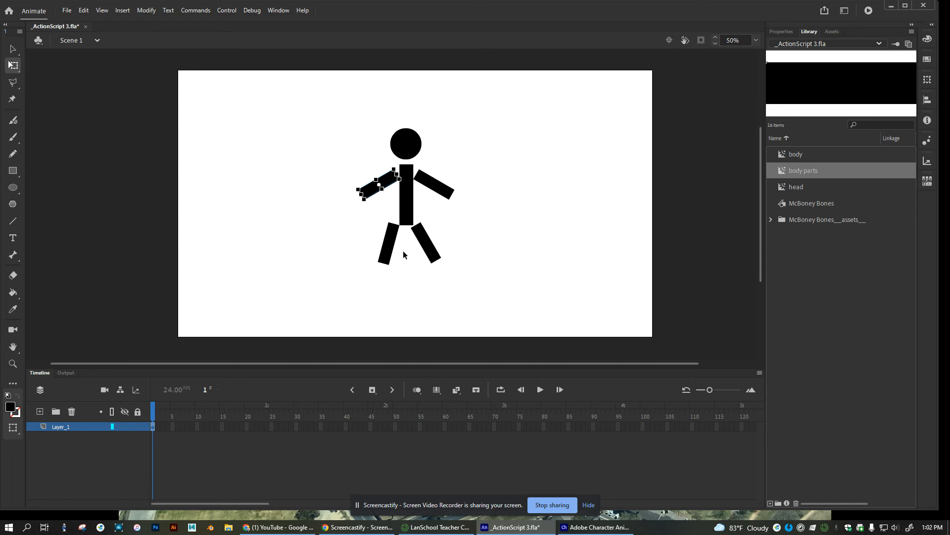
{"action": "left_click", "coordinate": [448, 211]}
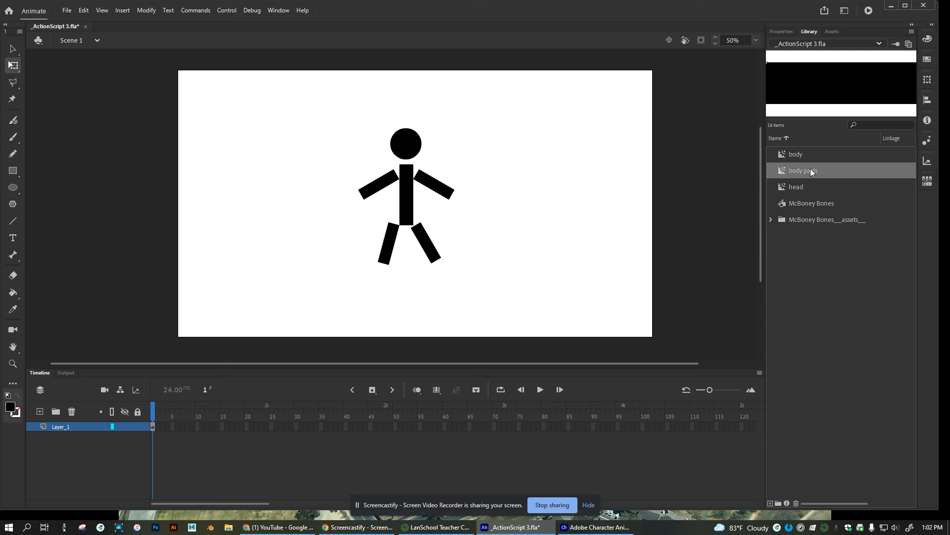
Edit the head symbol and fill its circle with green, then return to Scene 1
{"action": "double_click", "coordinate": [795, 187]}
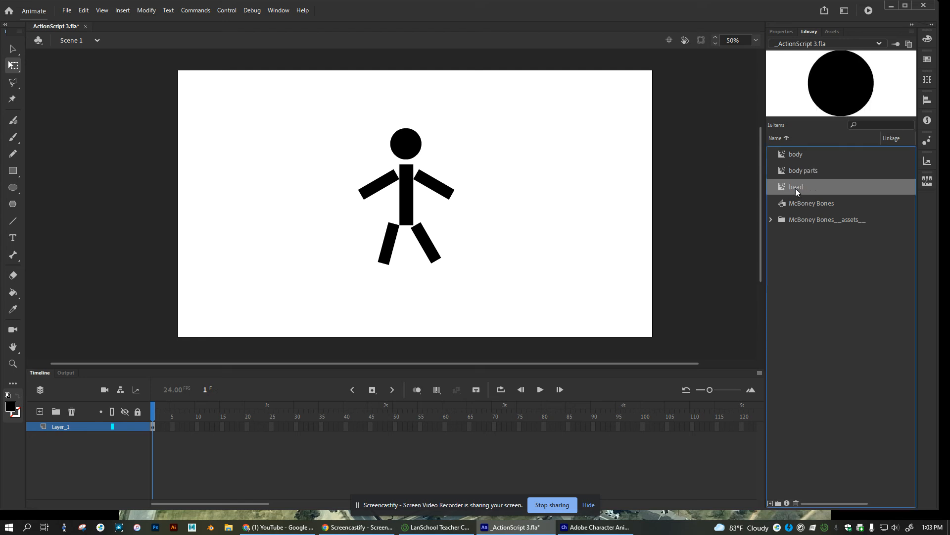
{"action": "left_click", "coordinate": [679, 199]}
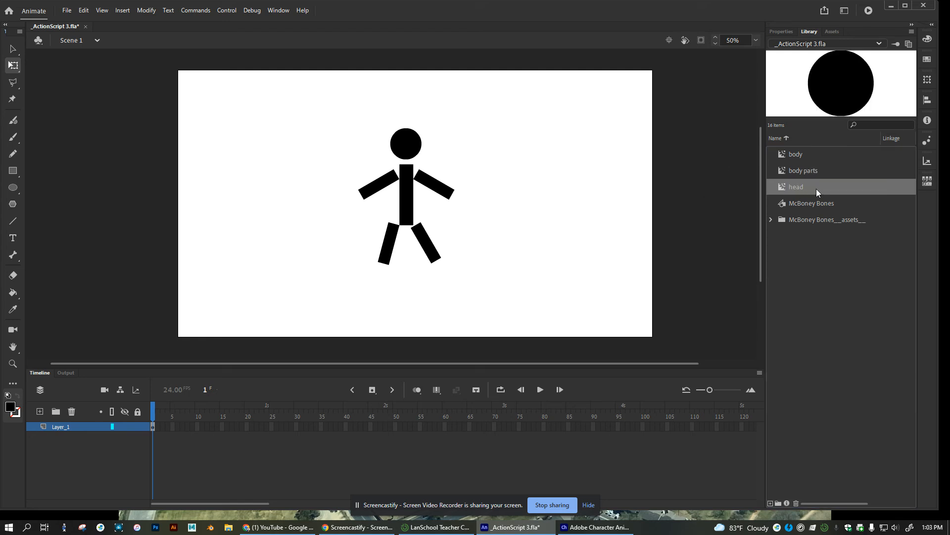
{"action": "double_click", "coordinate": [410, 151]}
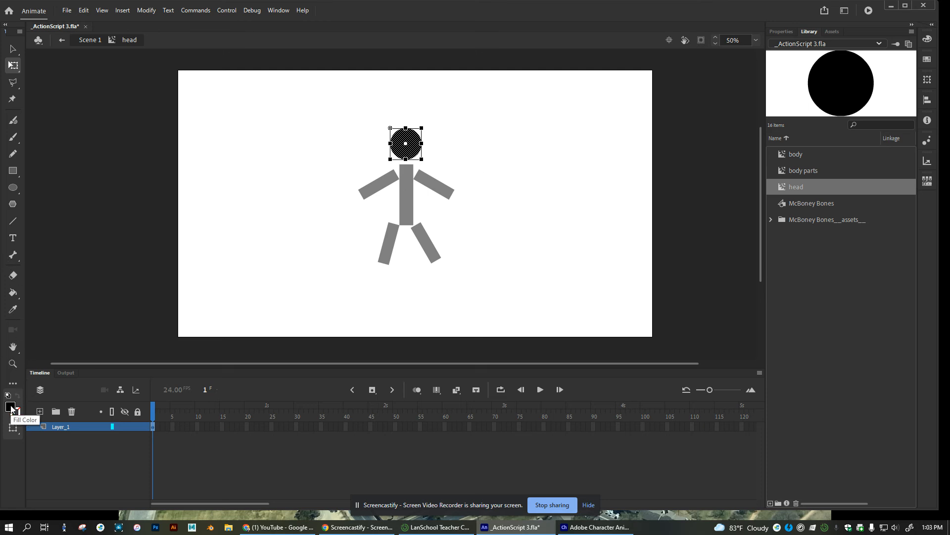
{"action": "left_click", "coordinate": [11, 408]}
{"action": "left_click", "coordinate": [91, 301]}
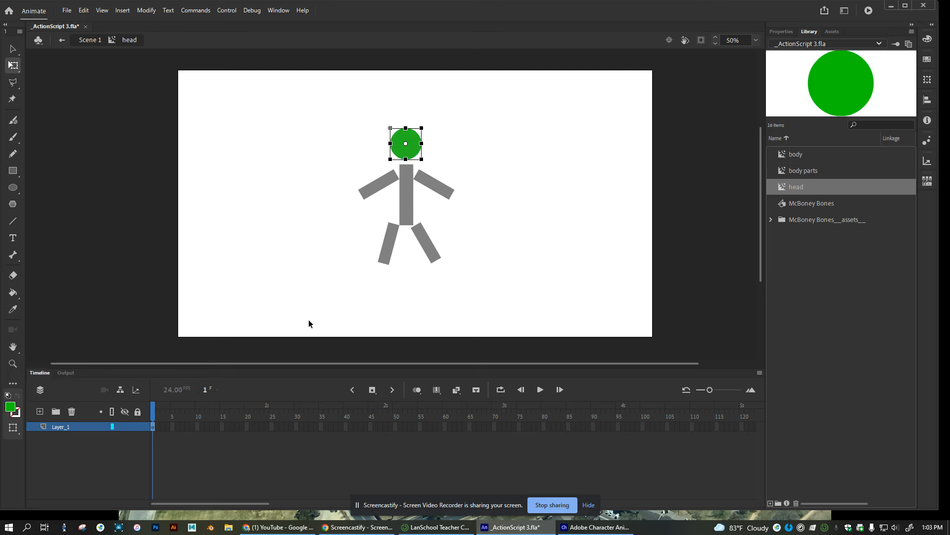
{"action": "left_click", "coordinate": [483, 221]}
{"action": "left_click", "coordinate": [84, 40]}
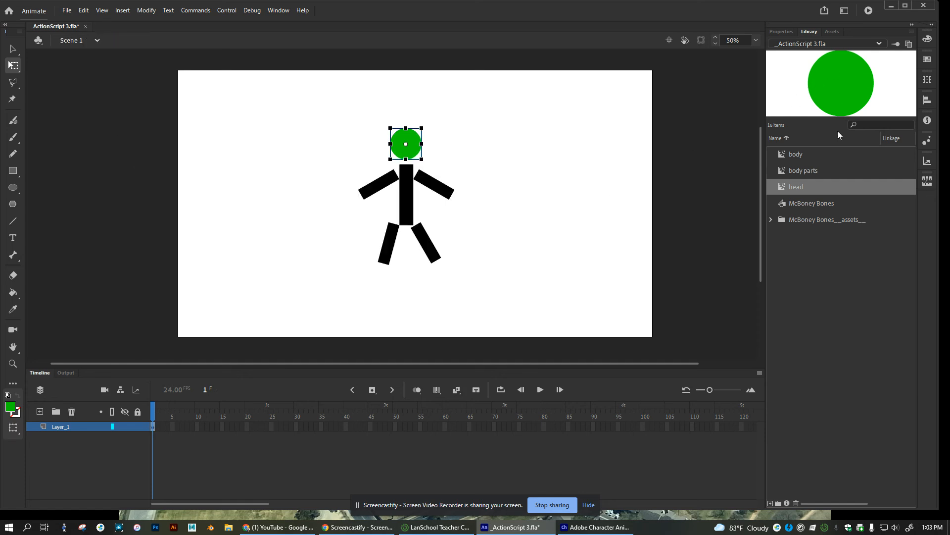
Edit the body parts symbol and fill its bar with yellow-green #CCFF00, turning all limbs lime
{"action": "left_click", "coordinate": [374, 190]}
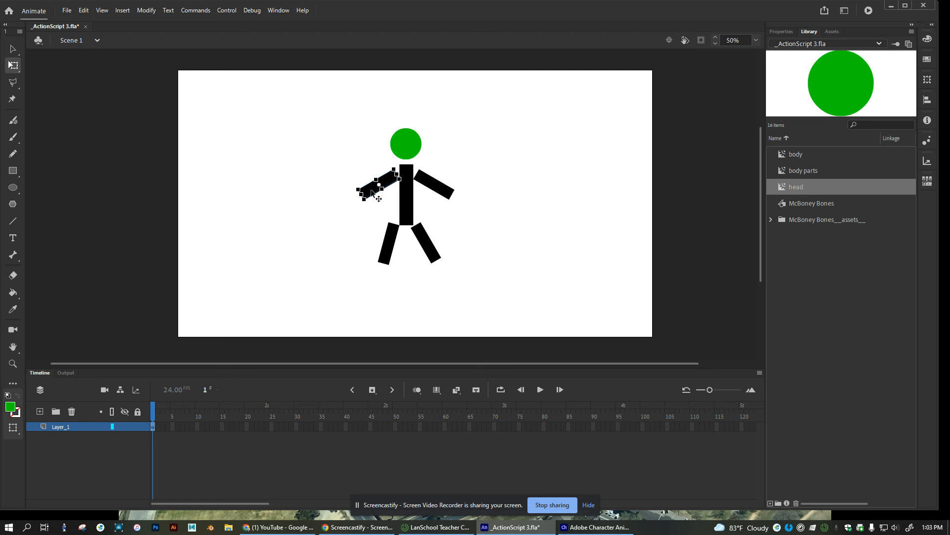
{"action": "double_click", "coordinate": [373, 190]}
{"action": "left_click", "coordinate": [13, 399]}
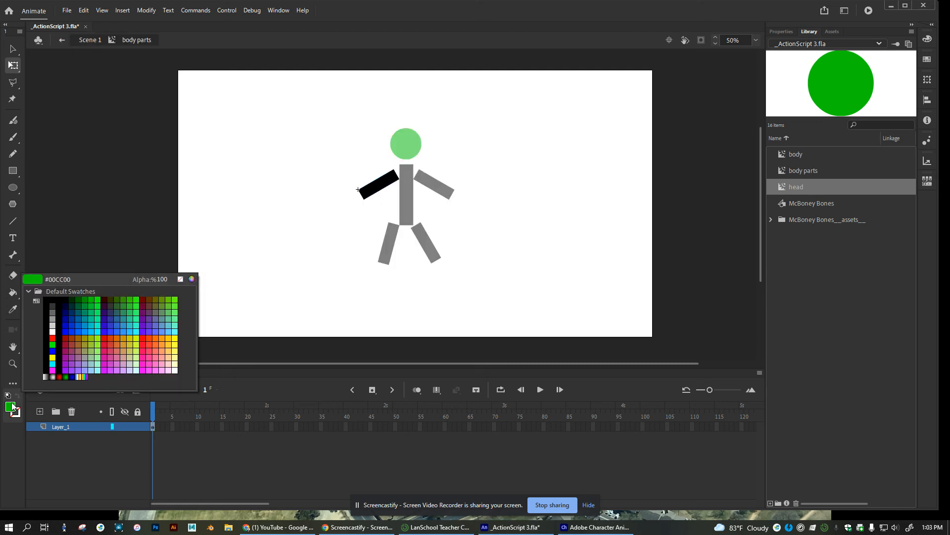
{"action": "left_click", "coordinate": [138, 336]}
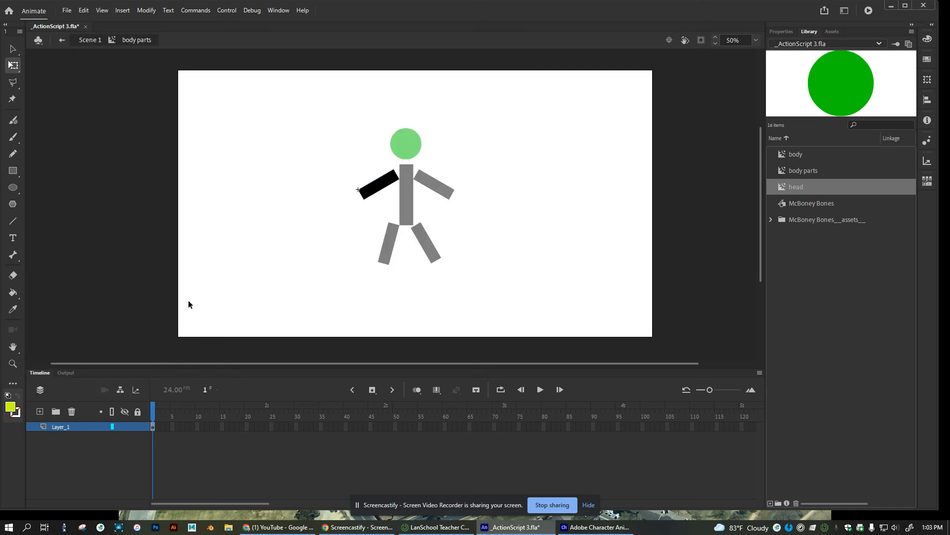
{"action": "left_click", "coordinate": [385, 187]}
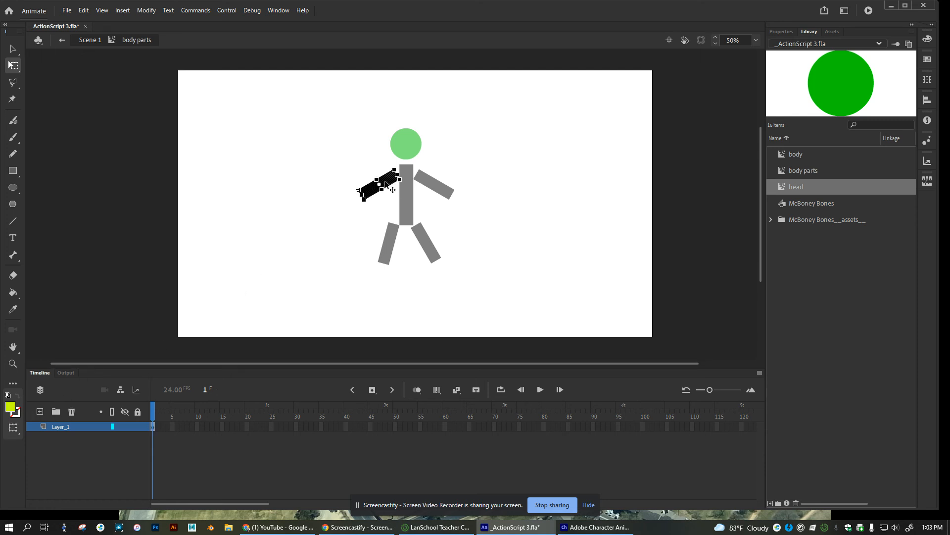
{"action": "left_click", "coordinate": [10, 407]}
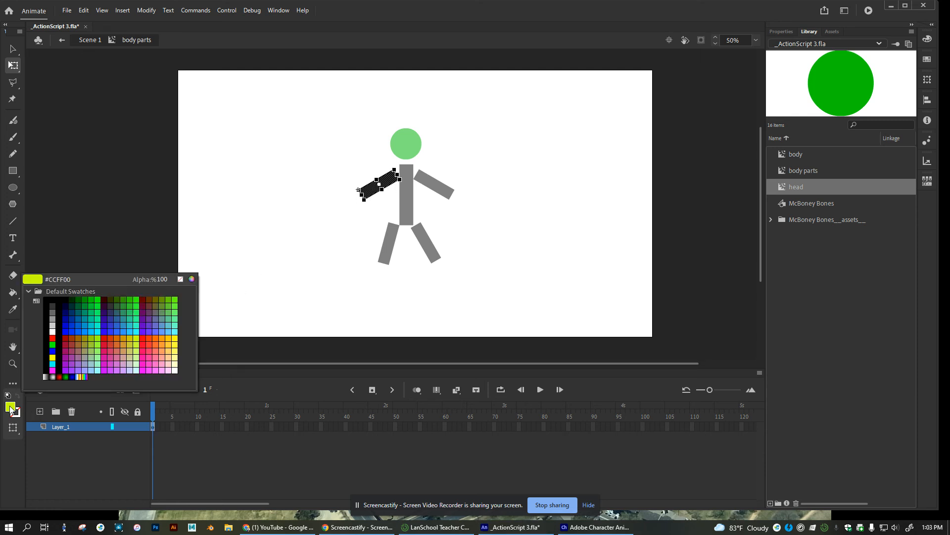
{"action": "left_click", "coordinate": [138, 339]}
{"action": "left_click", "coordinate": [299, 307]}
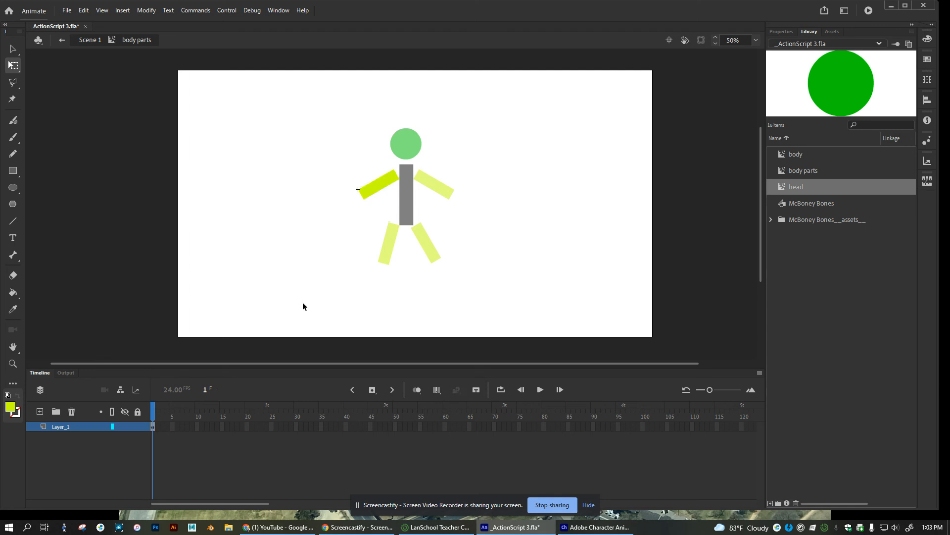
{"action": "left_click", "coordinate": [89, 39]}
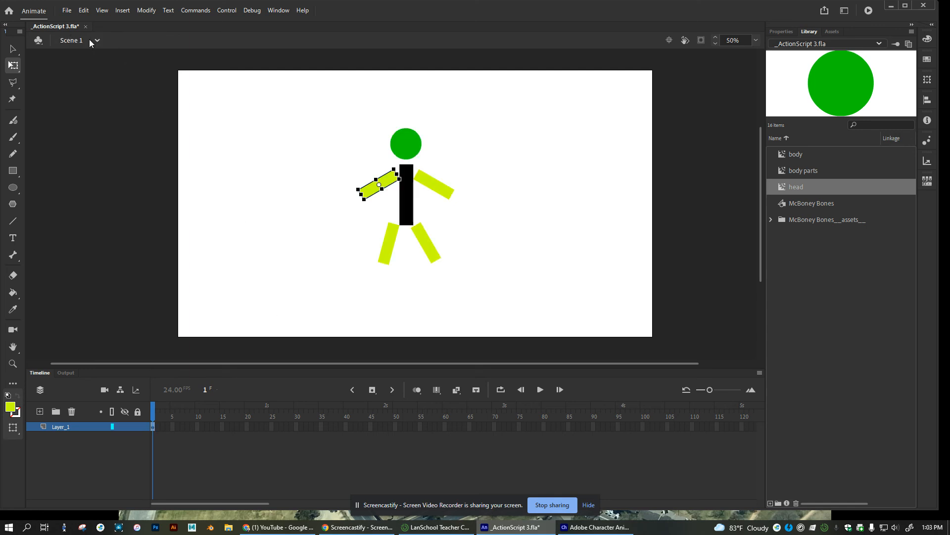
{"action": "left_click", "coordinate": [407, 203]}
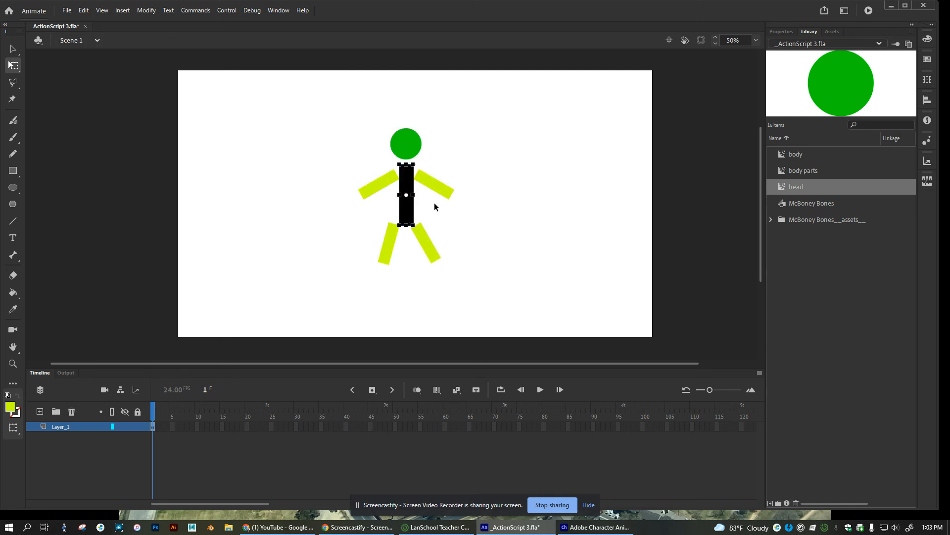
{"action": "left_click", "coordinate": [457, 231]}
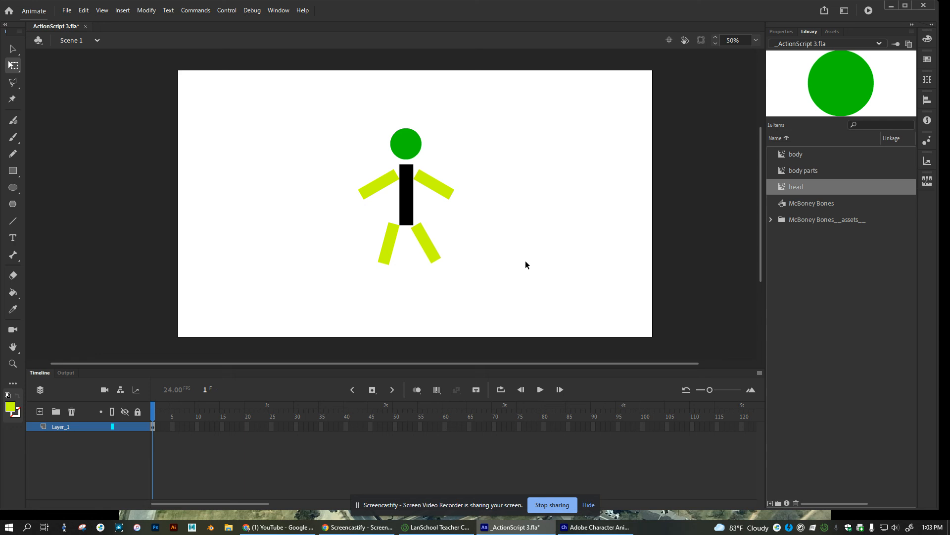
{"action": "left_click", "coordinate": [416, 138]}
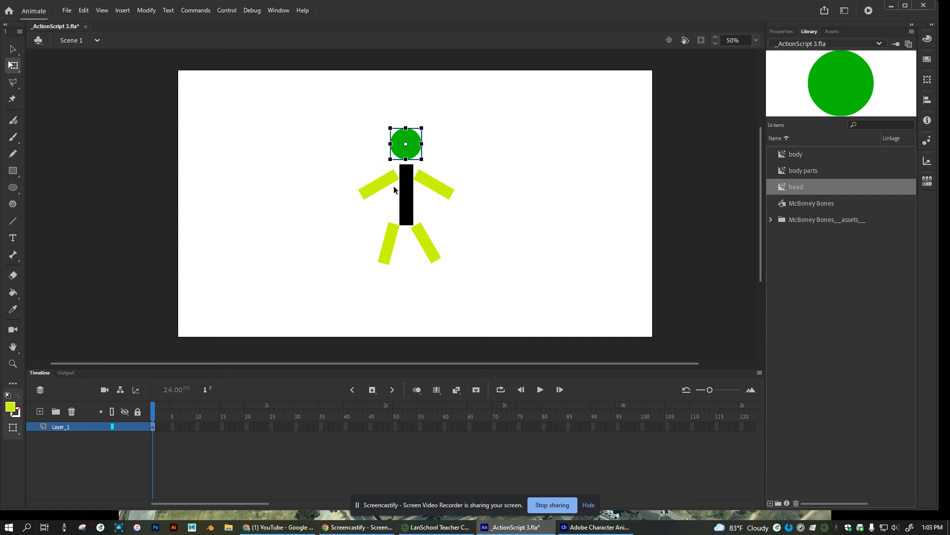
Select the head, torso, arms and legs in turn to confirm each is a separate instance
{"action": "left_click", "coordinate": [434, 184]}
{"action": "left_click", "coordinate": [377, 191]}
{"action": "left_click", "coordinate": [404, 198]}
{"action": "left_click", "coordinate": [407, 151]}
{"action": "left_click", "coordinate": [441, 189]}
{"action": "left_click", "coordinate": [427, 243]}
{"action": "left_click", "coordinate": [383, 246]}
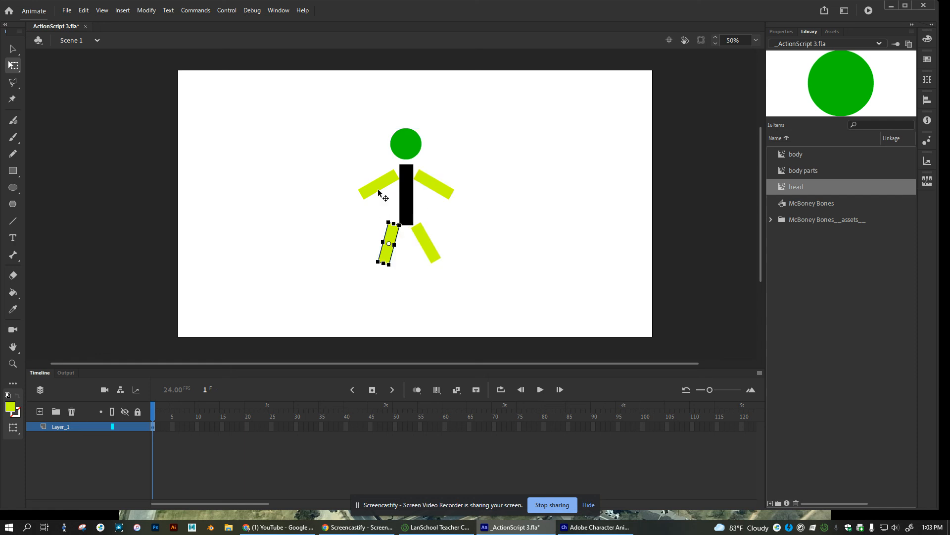
{"action": "left_click", "coordinate": [378, 191]}
{"action": "left_click", "coordinate": [407, 194]}
{"action": "left_click", "coordinate": [408, 144]}
{"action": "left_click", "coordinate": [444, 187]}
{"action": "left_click", "coordinate": [426, 246]}
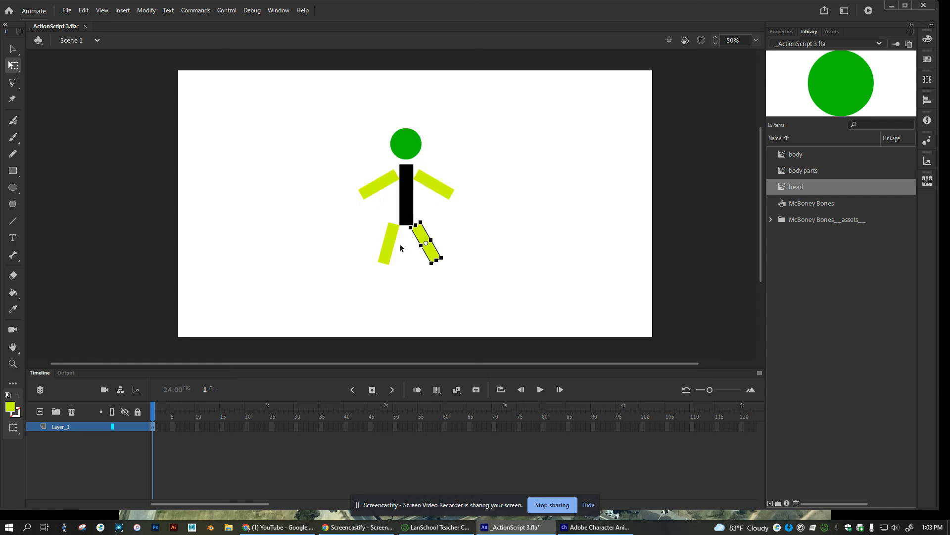
{"action": "left_click", "coordinate": [390, 246]}
{"action": "left_click", "coordinate": [408, 202]}
{"action": "left_click", "coordinate": [380, 185]}
{"action": "left_click", "coordinate": [401, 154]}
Rotate the right arm slightly clockwise with Free Transform
{"action": "left_click", "coordinate": [445, 191]}
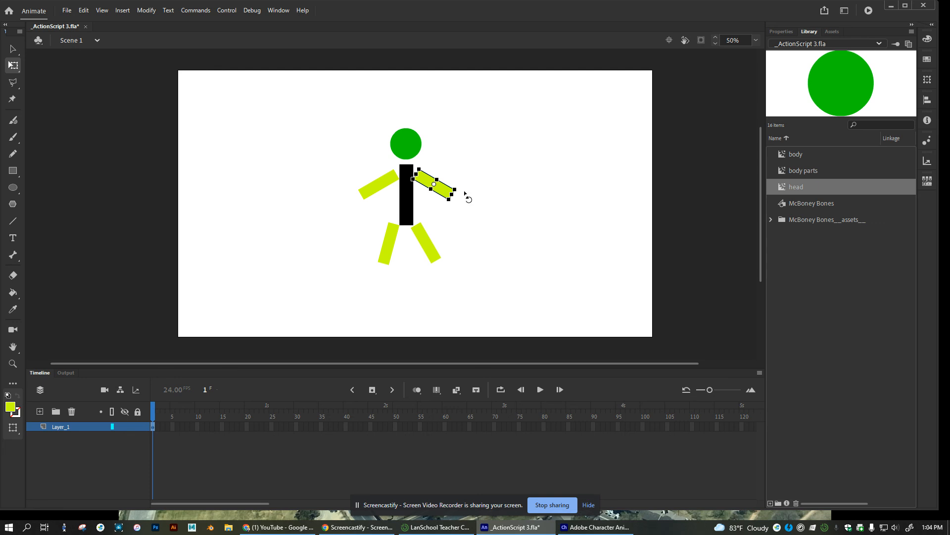
{"action": "mouse_move", "coordinate": [464, 196]}
{"action": "left_mouse_down"}
{"action": "mouse_move", "coordinate": [459, 203]}
{"action": "mouse_move", "coordinate": [463, 193]}
{"action": "left_mouse_up"}
{"action": "left_click", "coordinate": [326, 213]}
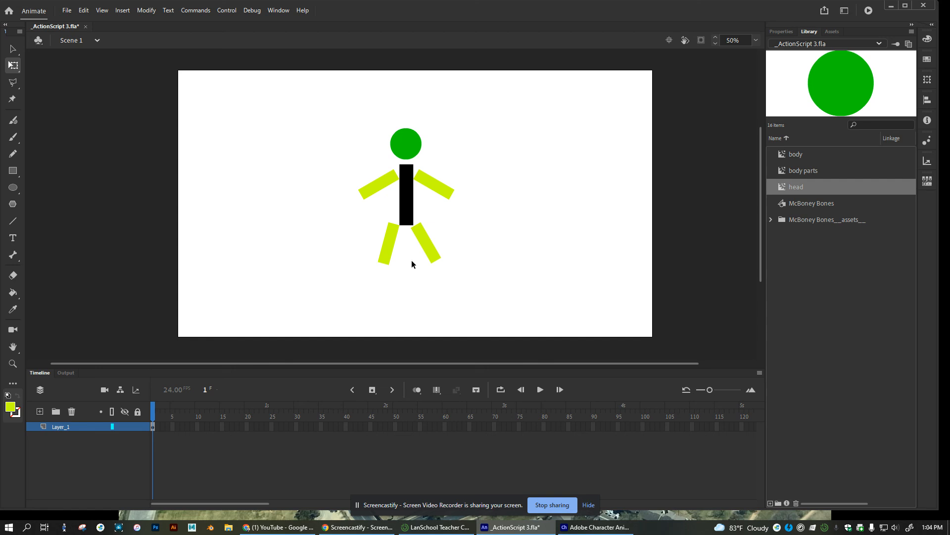
Re-check that both arms, the torso, the green head and both legs select individually
{"action": "left_click", "coordinate": [435, 191]}
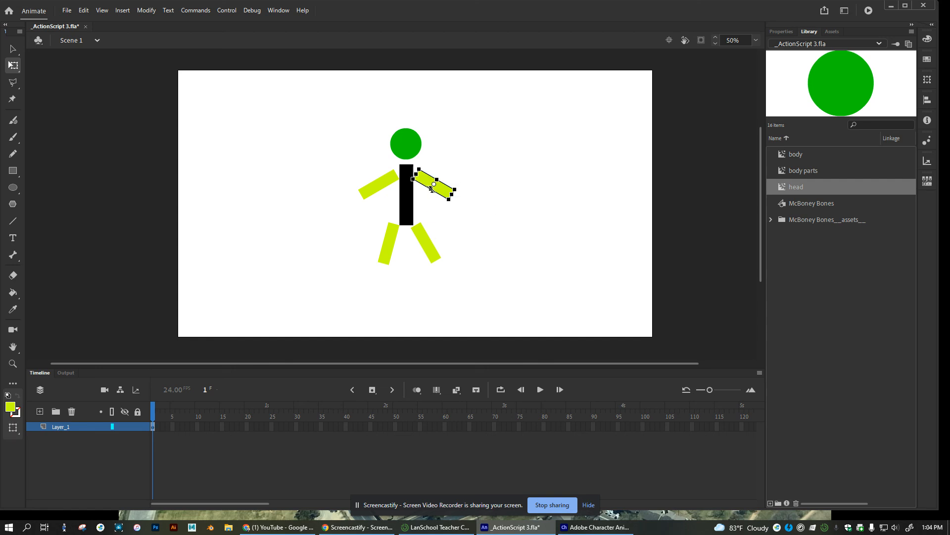
{"action": "left_click", "coordinate": [379, 184]}
{"action": "left_click", "coordinate": [407, 174]}
{"action": "left_click", "coordinate": [414, 143]}
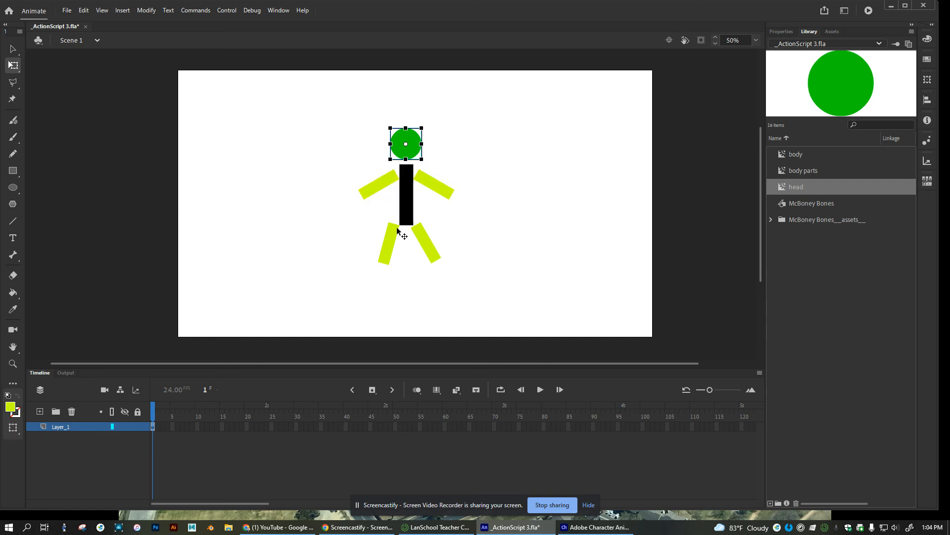
{"action": "left_click", "coordinate": [386, 250]}
{"action": "left_click", "coordinate": [422, 242]}
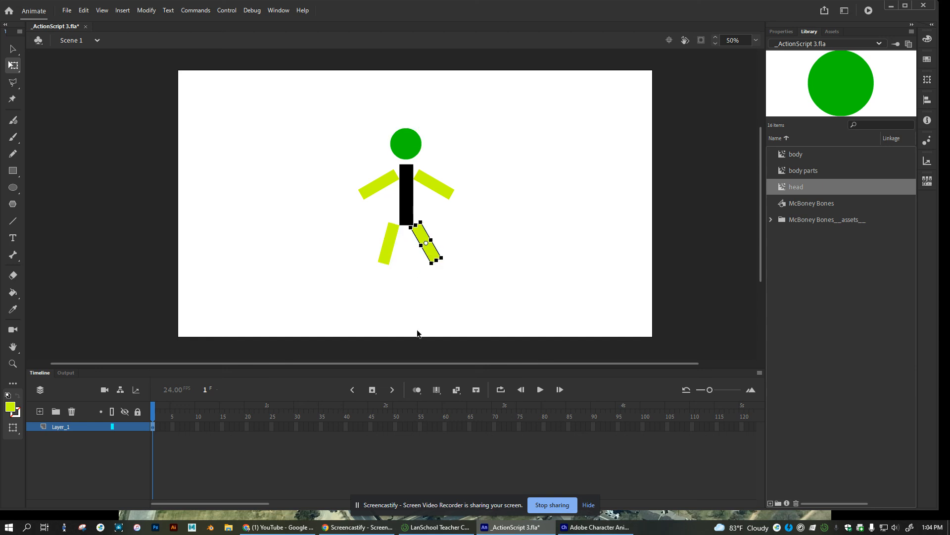